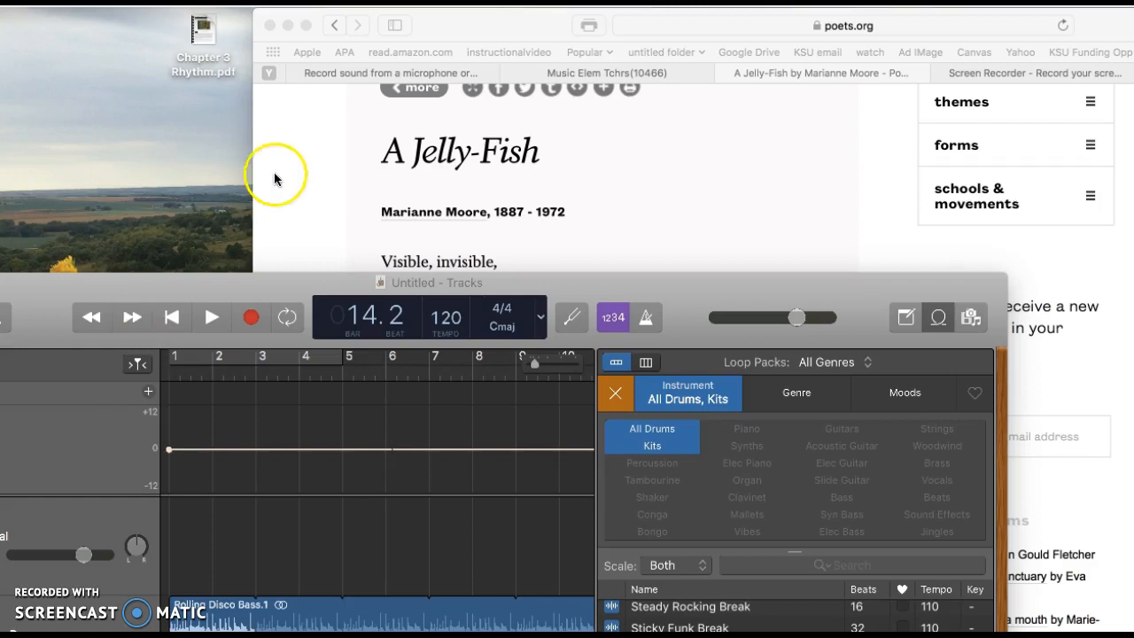
Bring the poets.org page forward and read through the whole poem "A Jelly-Fish".
left_click(695, 188)
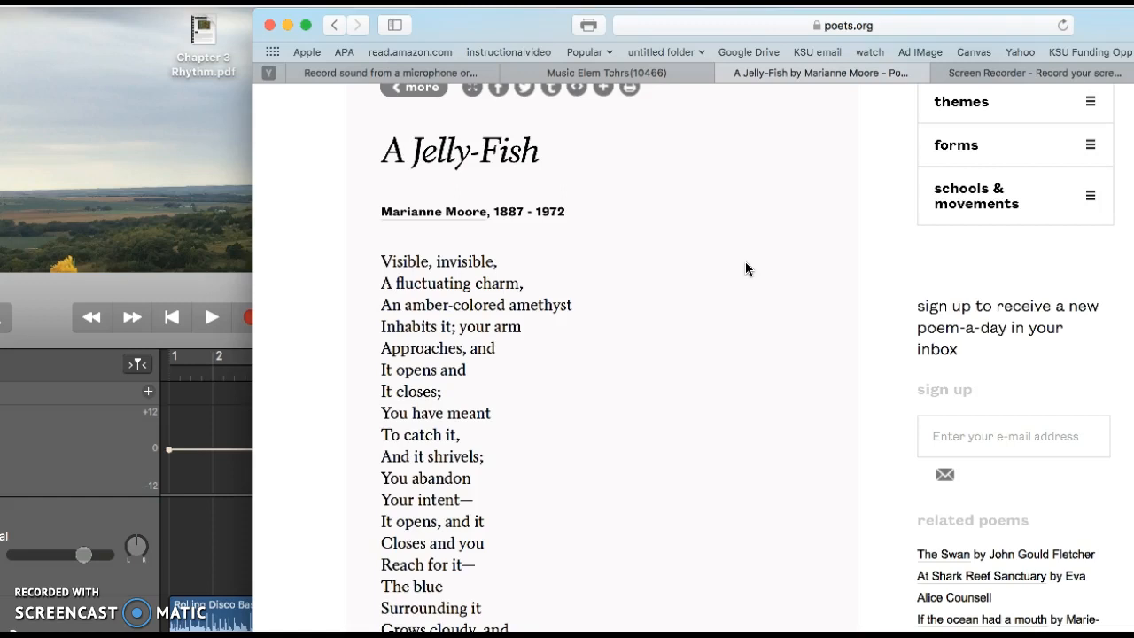
scroll(649, 383, "down", 3)
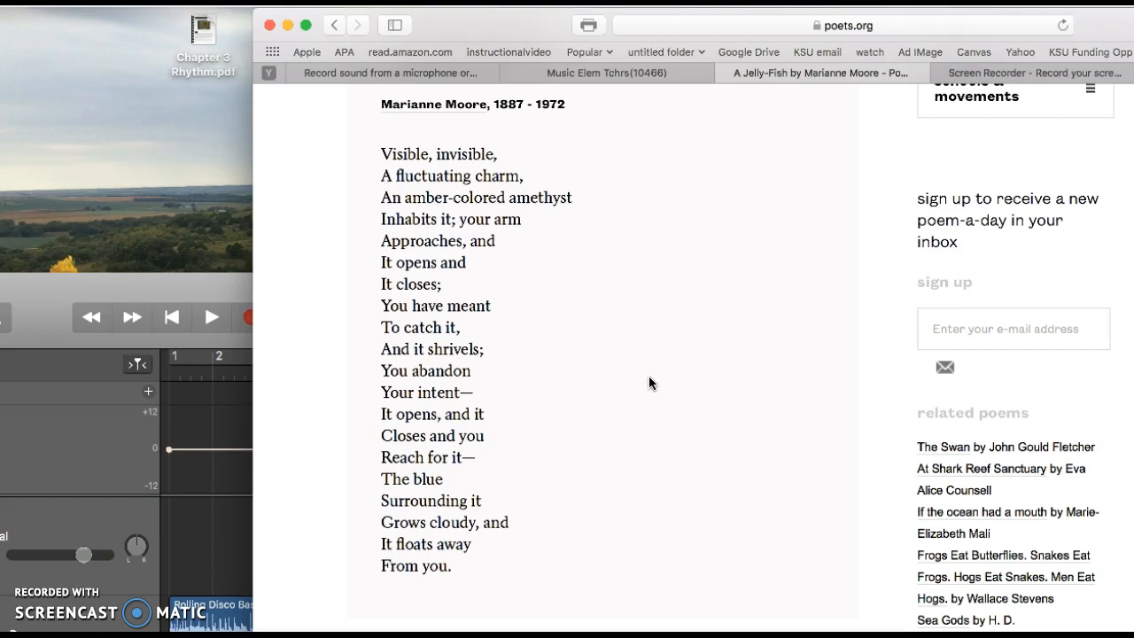
scroll(648, 383, "up", 2)
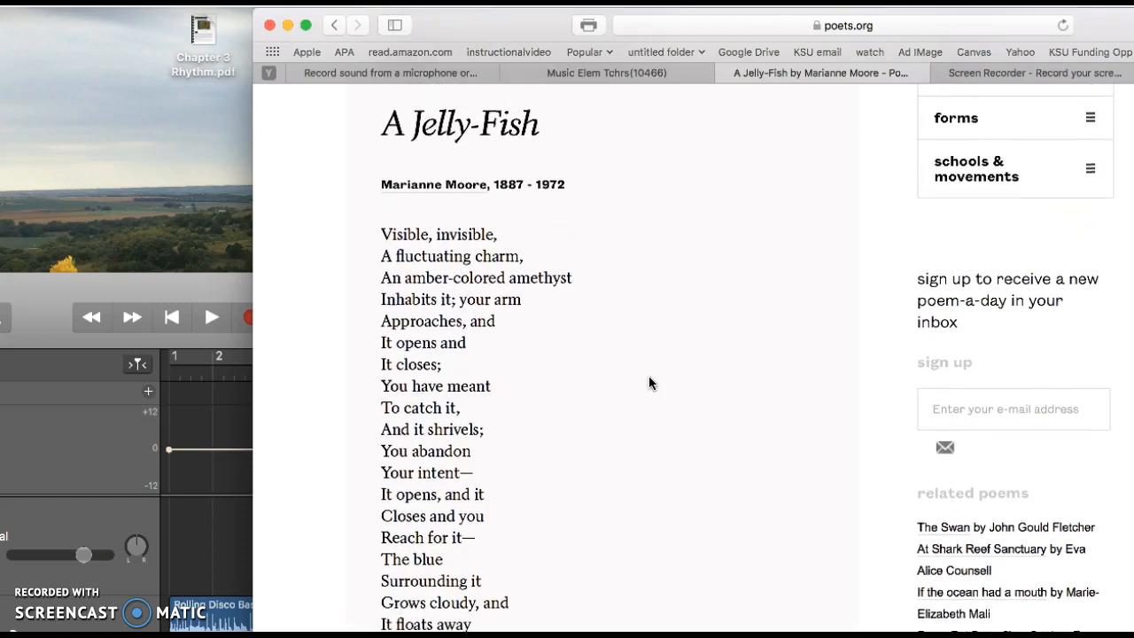
scroll(648, 383, "down", 2)
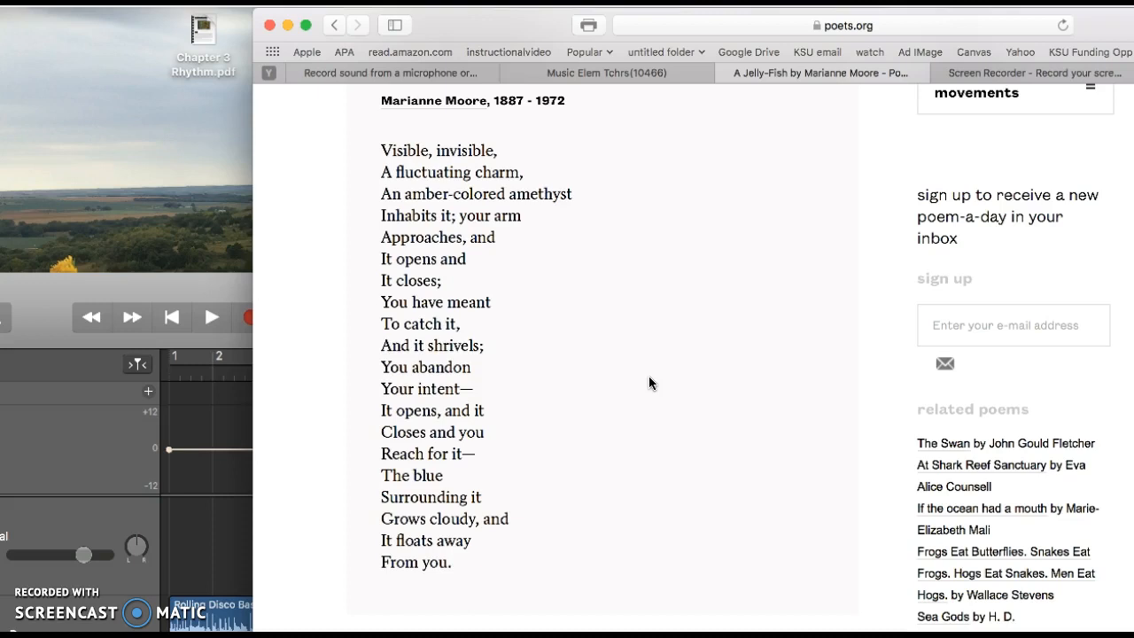
Switch to GarageBand and create a new empty project with an audio track for recording through a microphone on Input 1.
left_click(186, 280)
left_click_drag(186, 280, 336, 14)
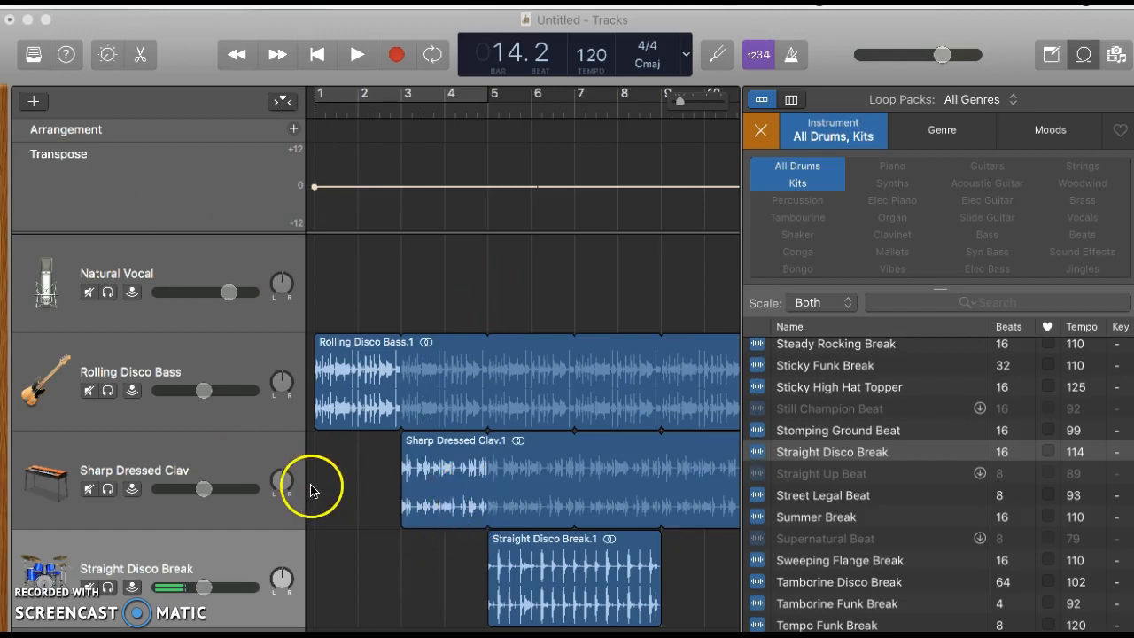
scroll(311, 491, "right", 1)
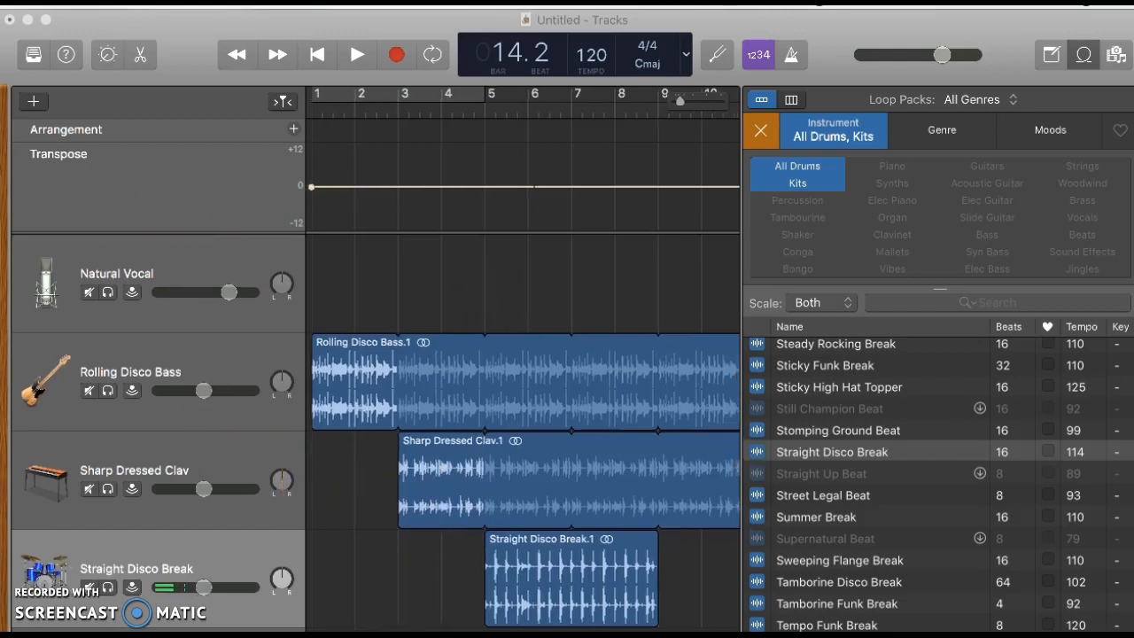
left_click(89, 25)
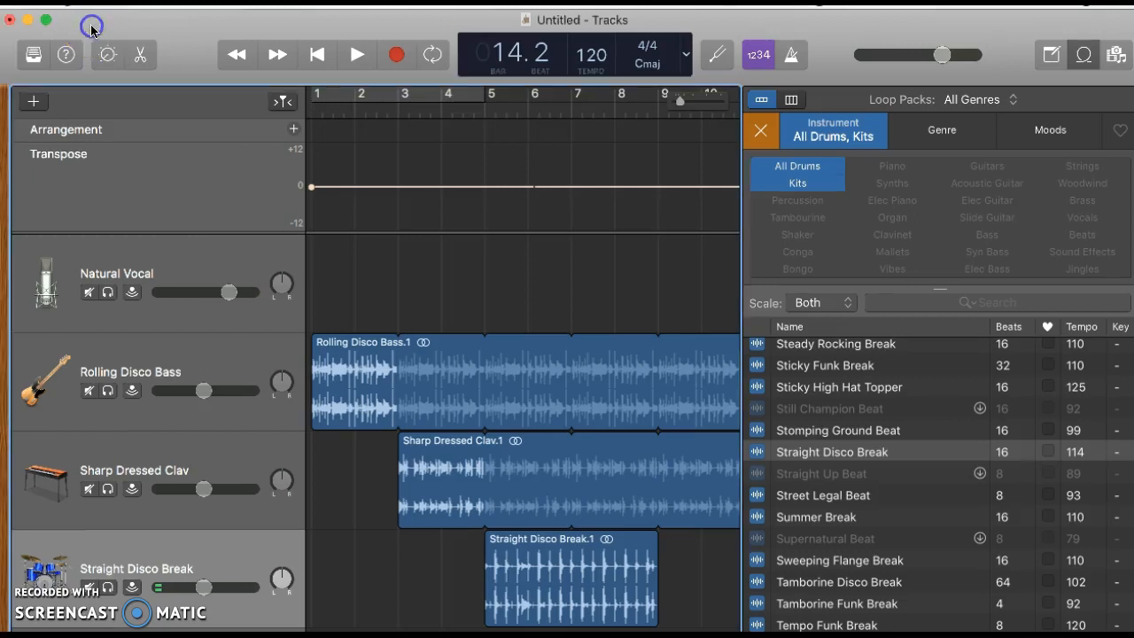
left_click(133, 6)
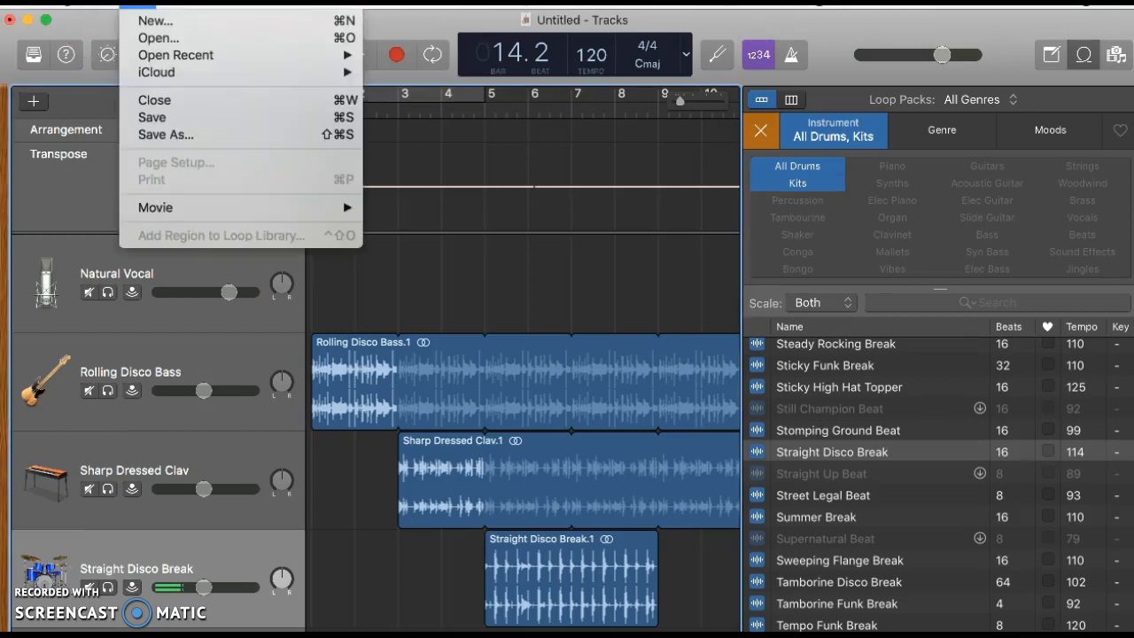
left_click(142, 19)
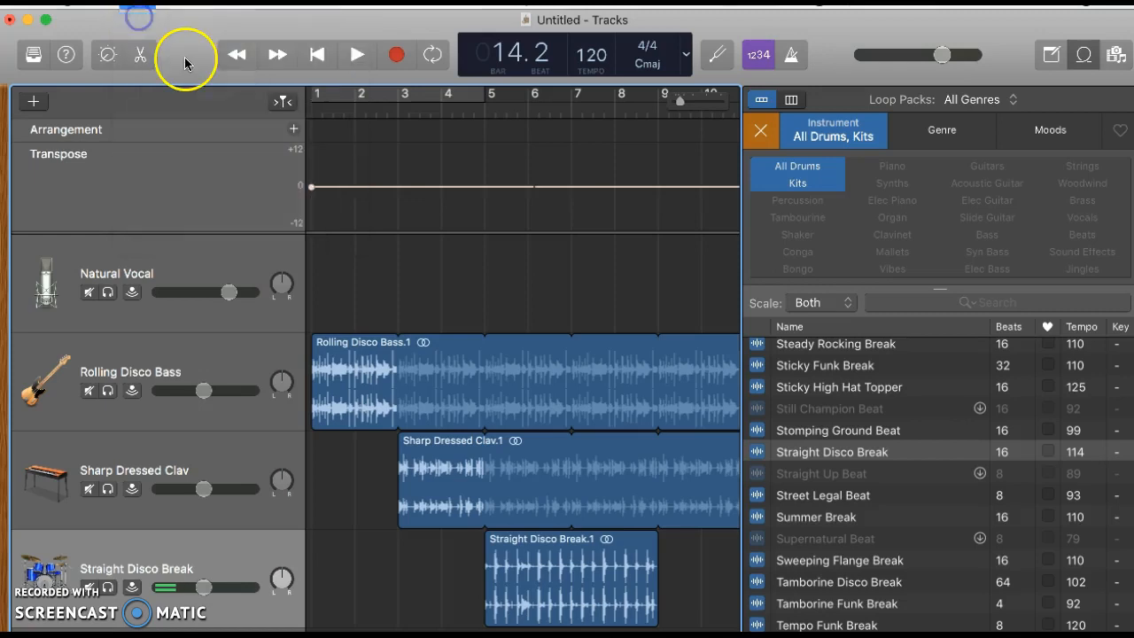
left_click(496, 254)
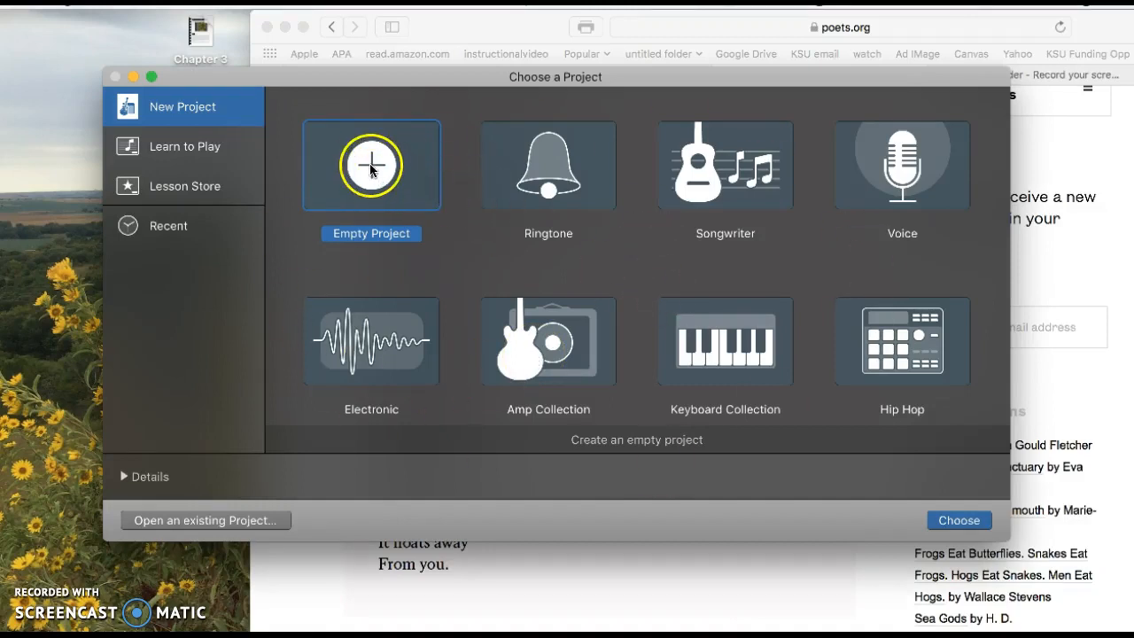
left_click(941, 514)
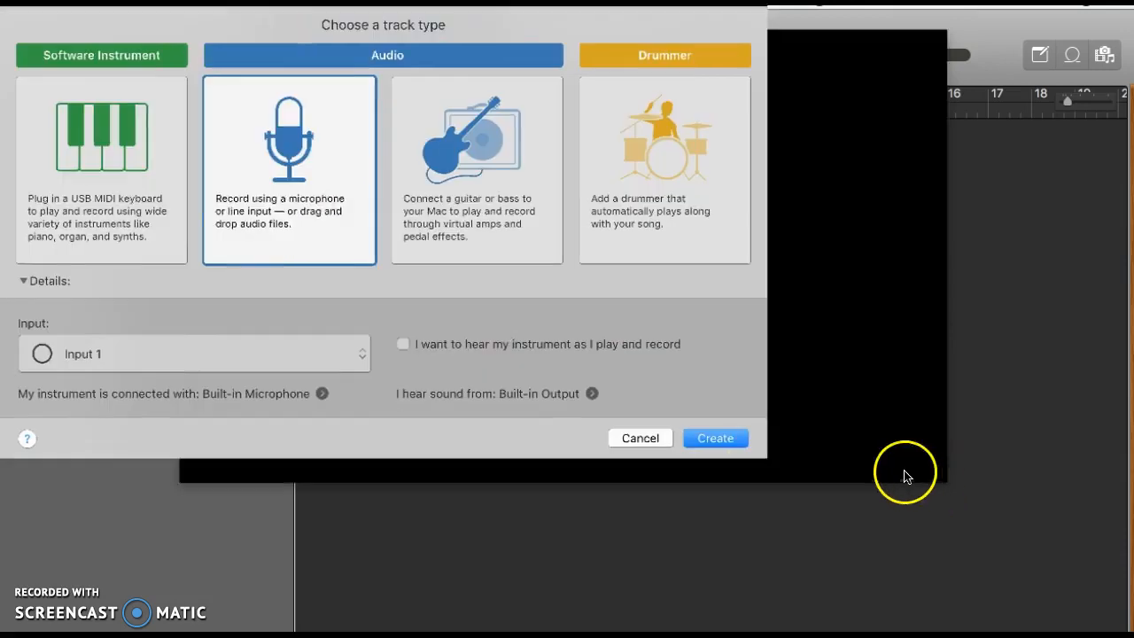
left_click(893, 462)
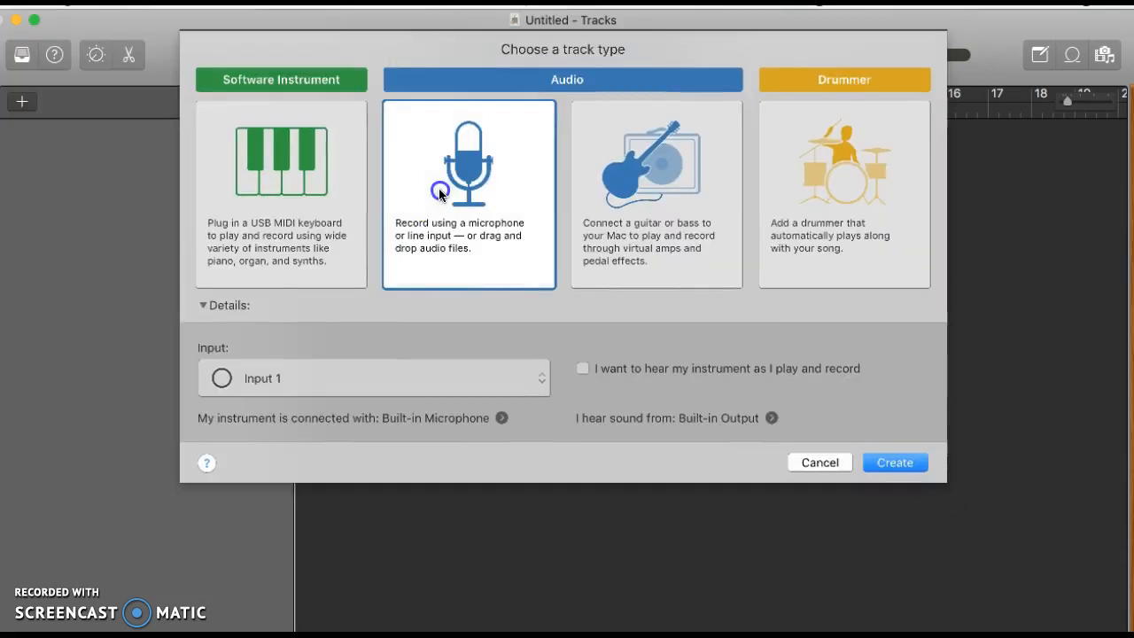
left_click(894, 462)
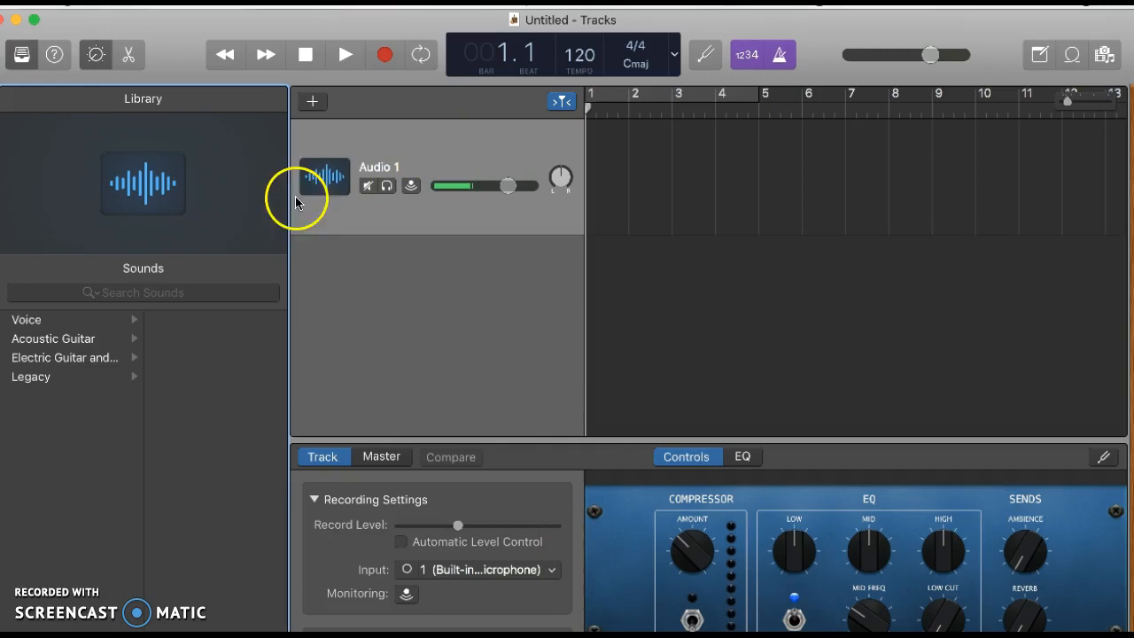
Hide the Smart Controls and assign the Natural Vocal sound from the Voice category to the audio track.
key("b")
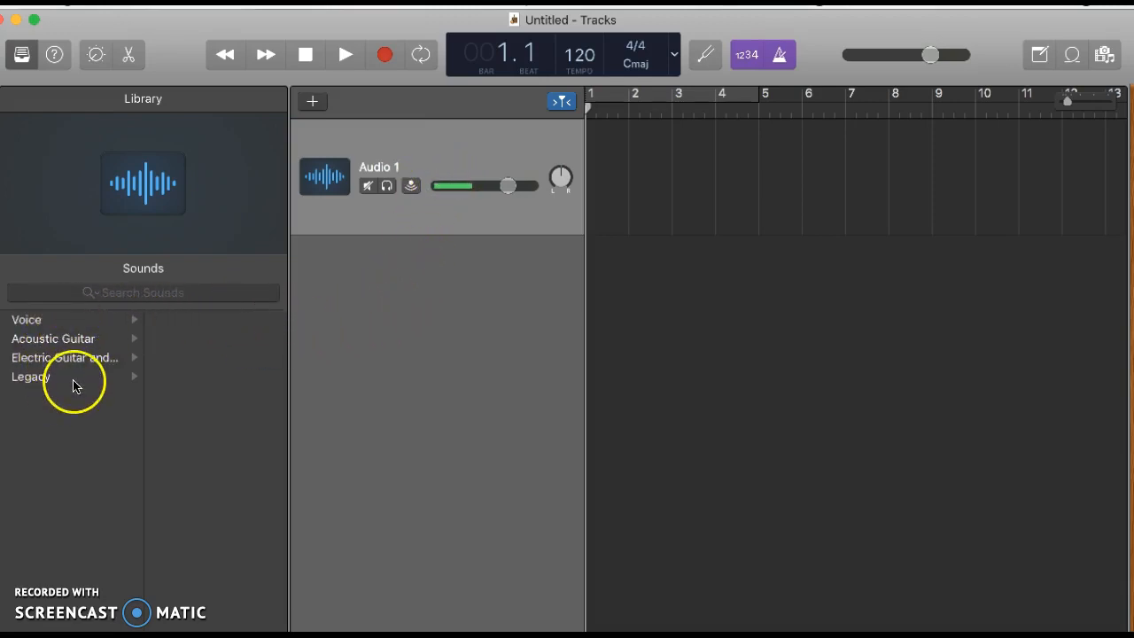
left_click(36, 325)
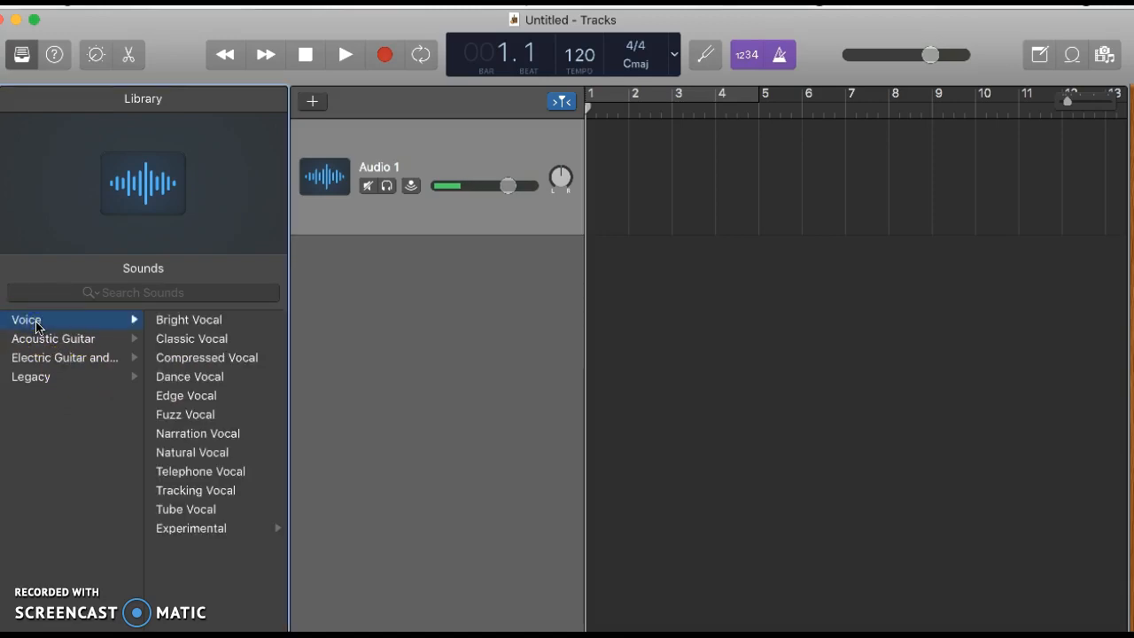
left_click(175, 459)
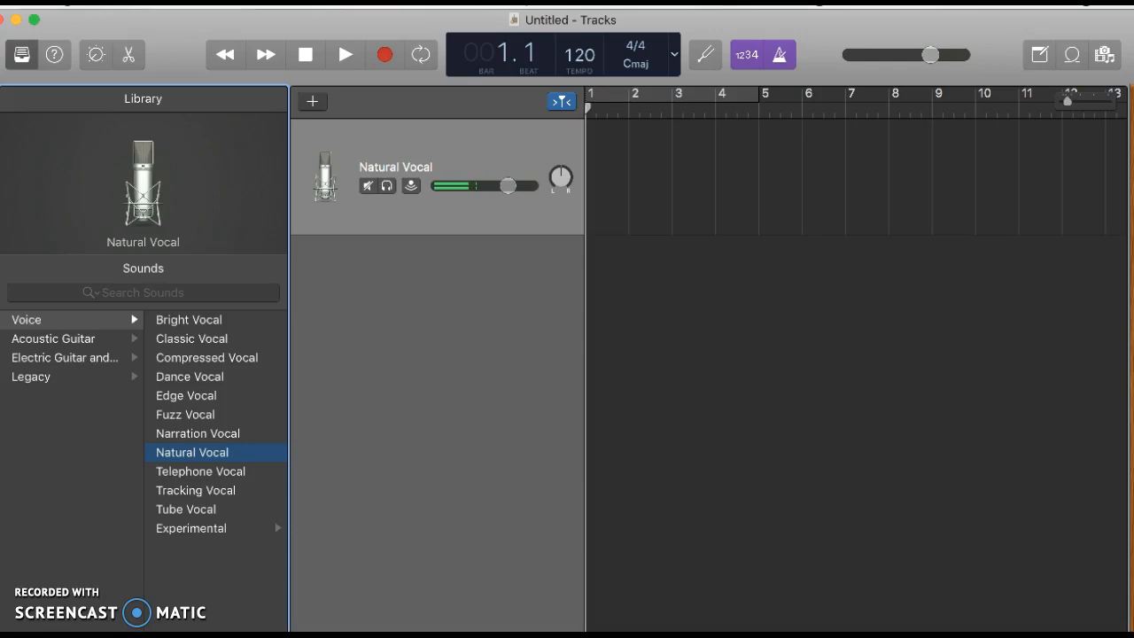
Review the General and Loops preferences, including the loop browser's option to display original tempo and key.
left_click(73, 3)
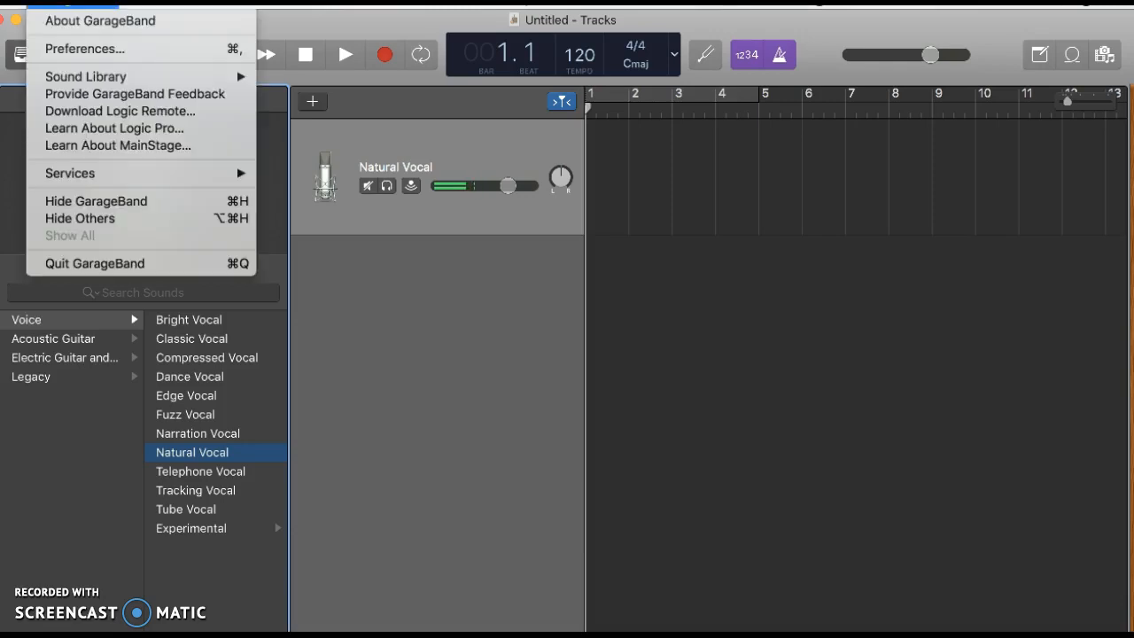
left_click(75, 51)
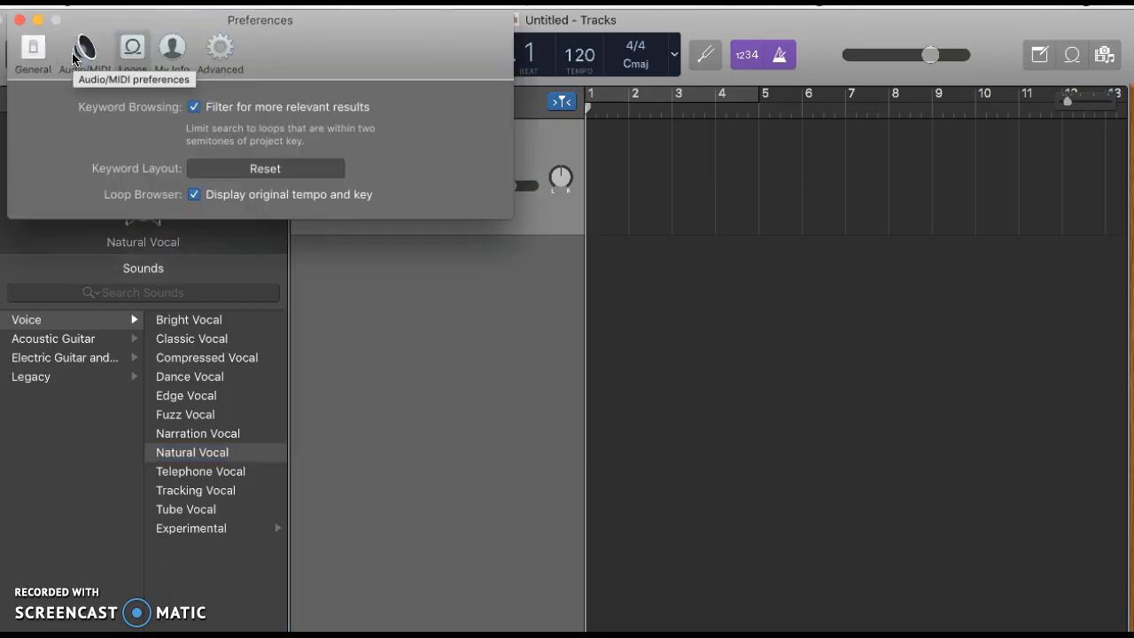
left_click(132, 46)
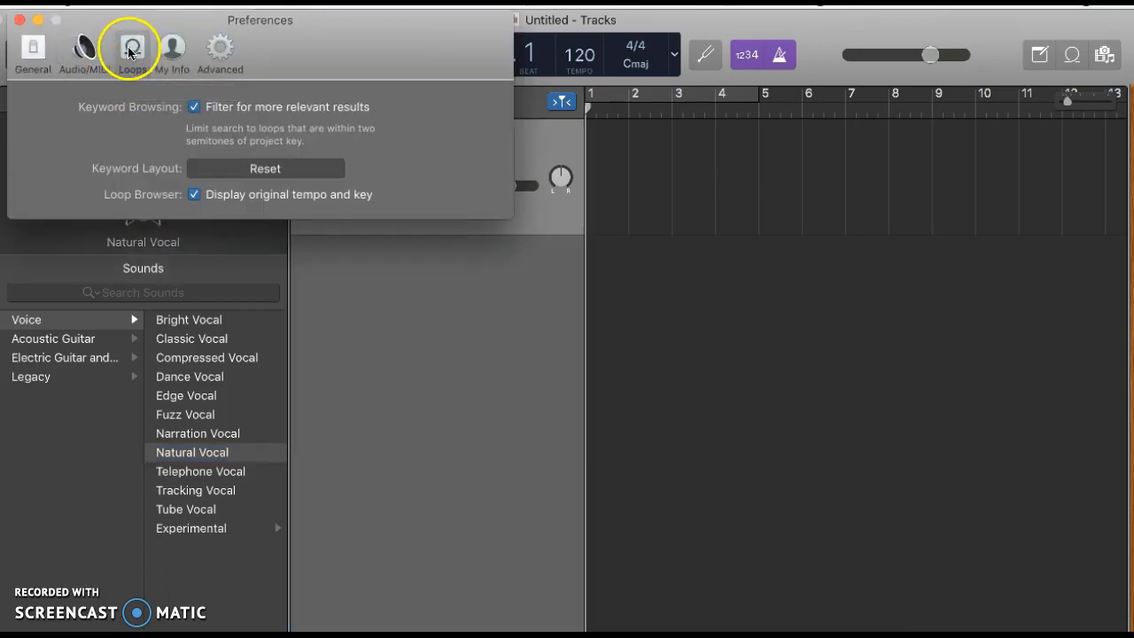
left_click(36, 48)
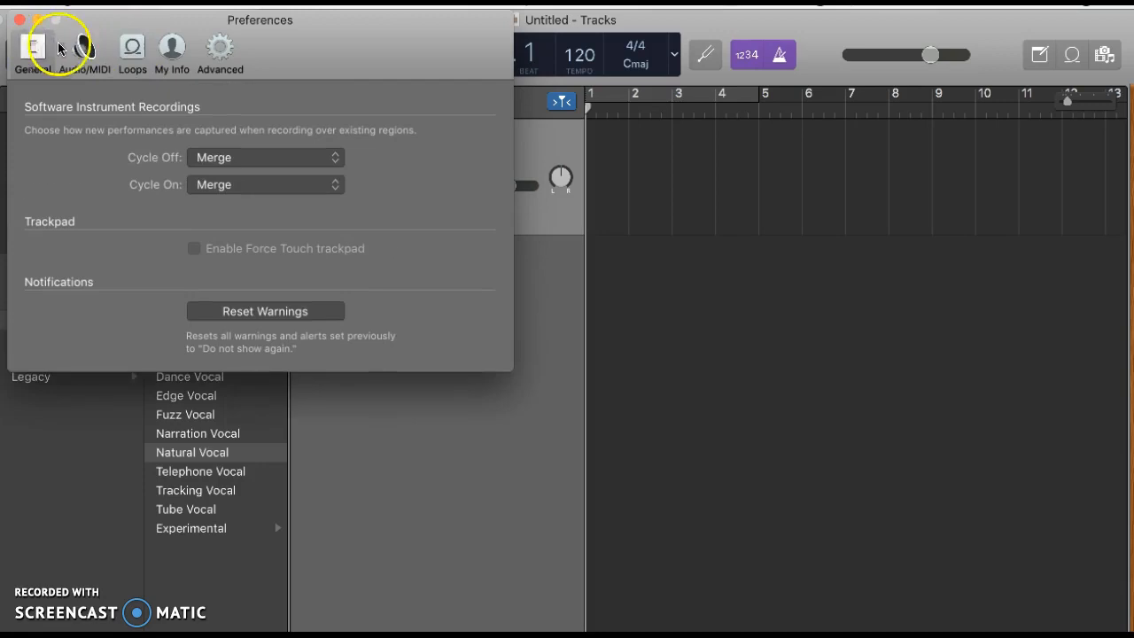
left_click(134, 51)
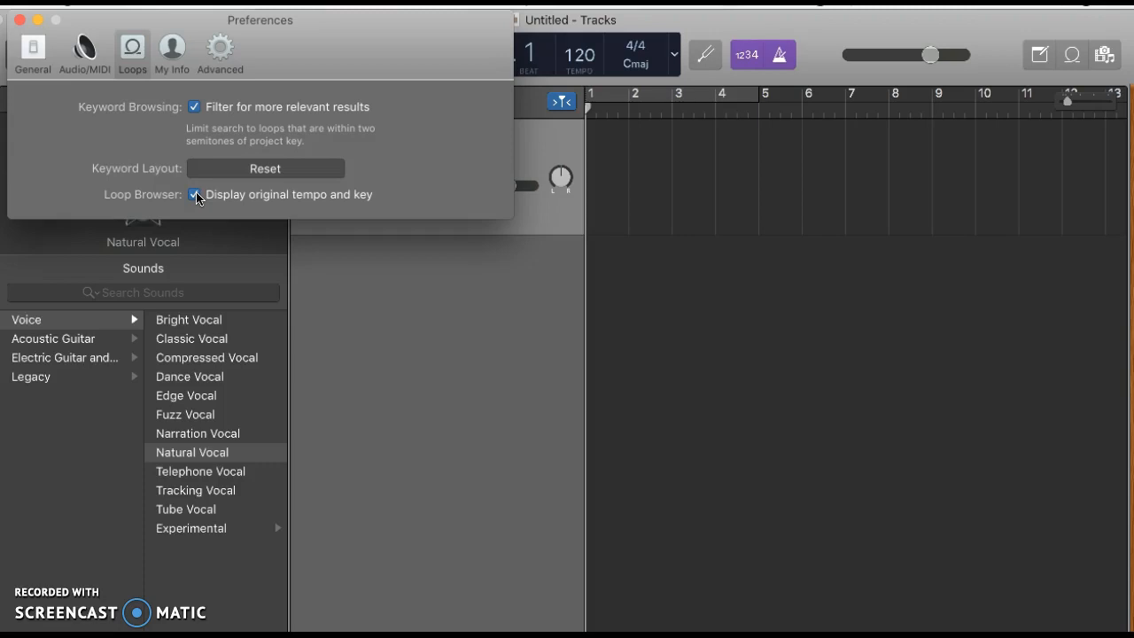
left_click(19, 20)
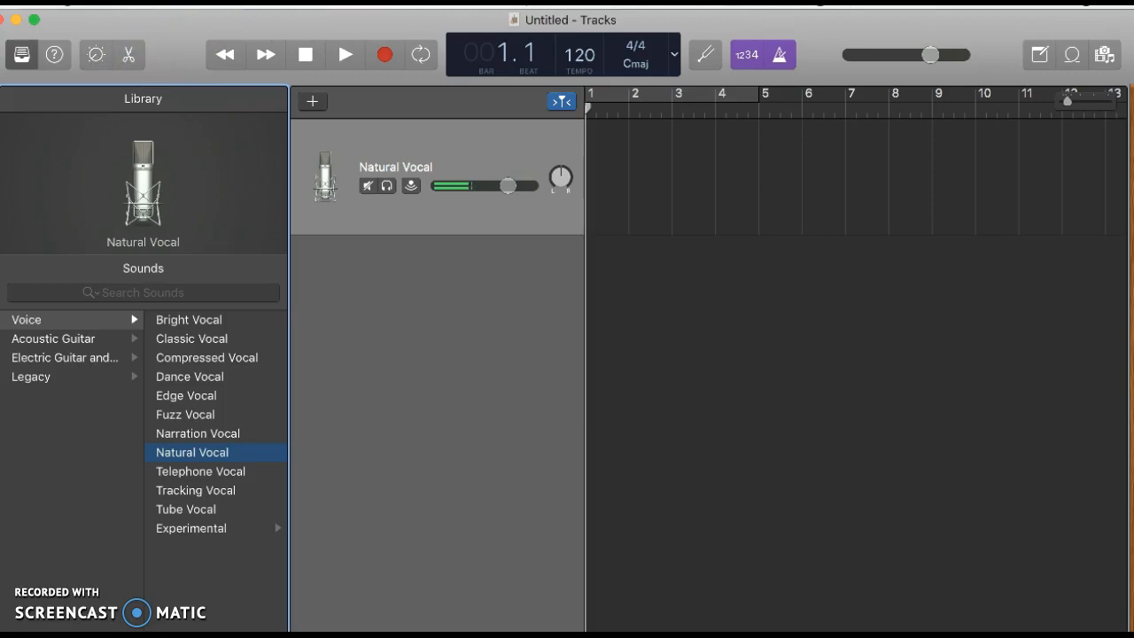
Show the arrangement track and the transposition track above the Natural Vocal track.
left_click(219, 3)
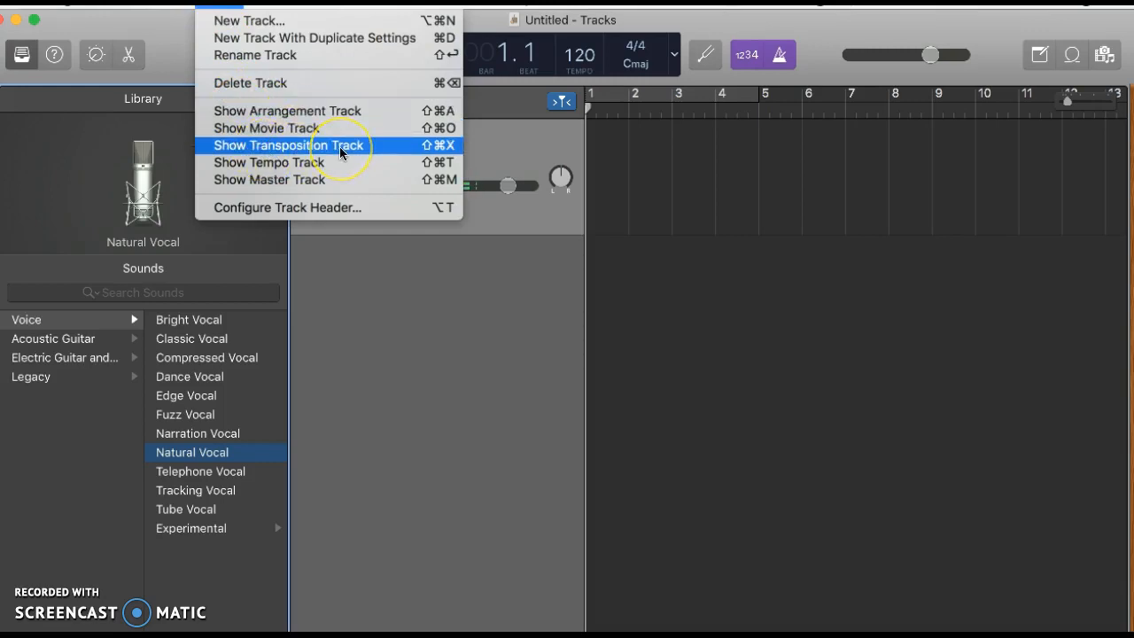
left_click(286, 111)
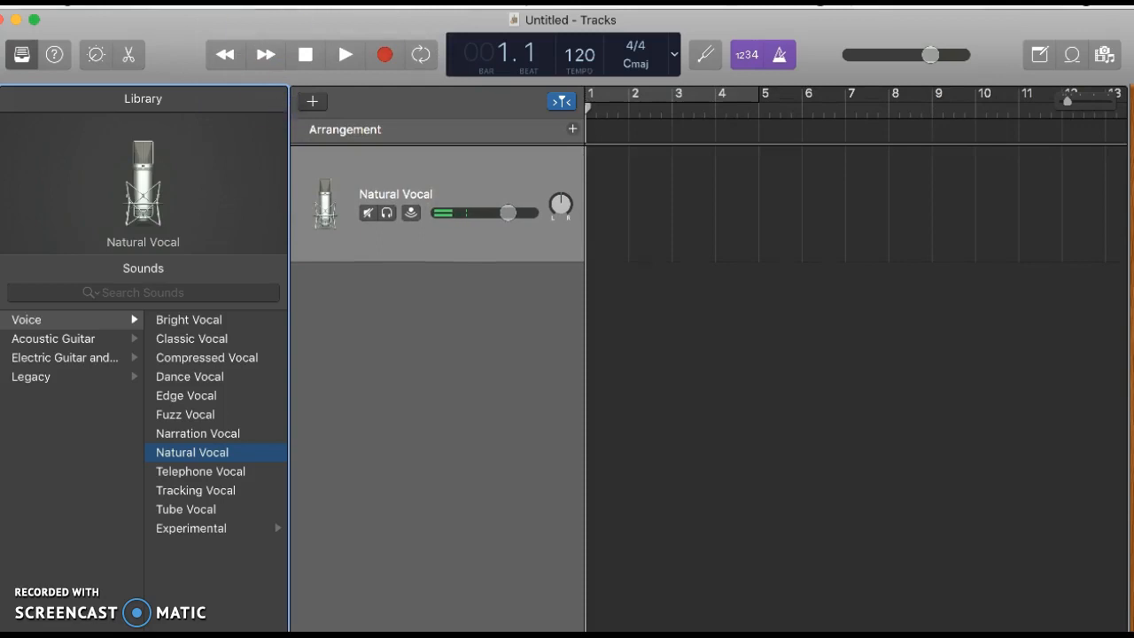
left_click(219, 4)
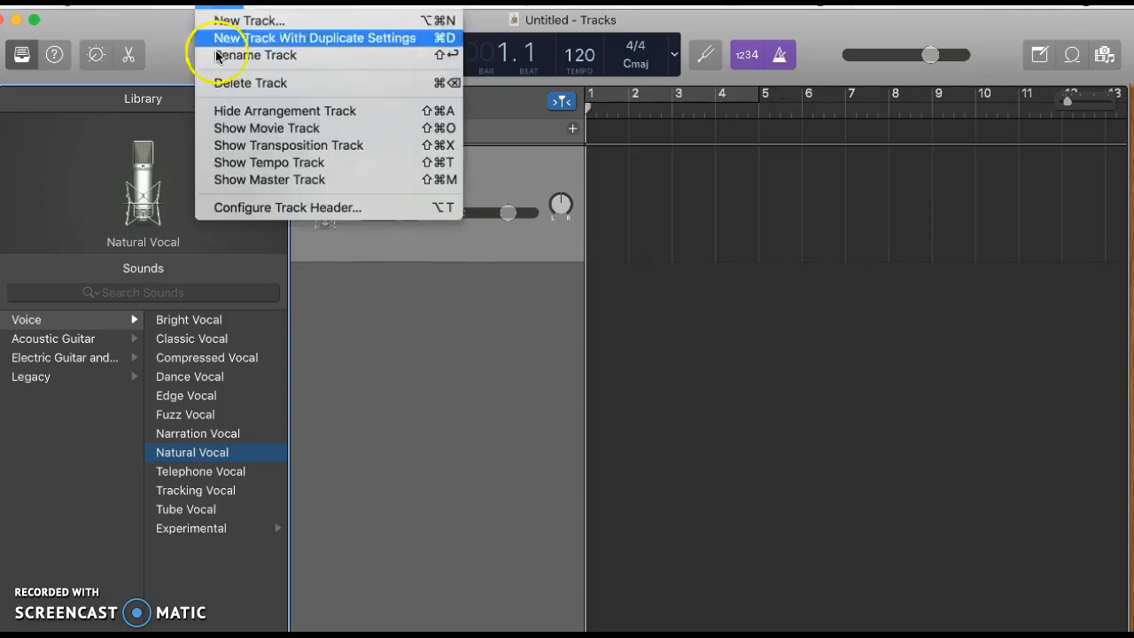
left_click(229, 145)
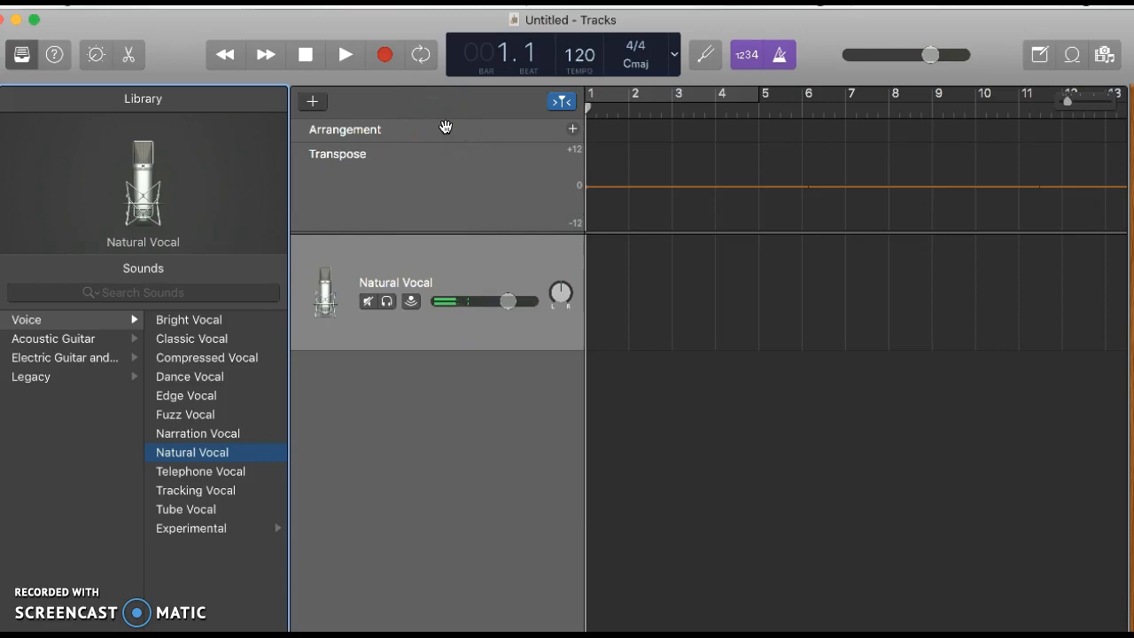
Show the loop browser and look through the list of available loops.
left_click(1094, 68)
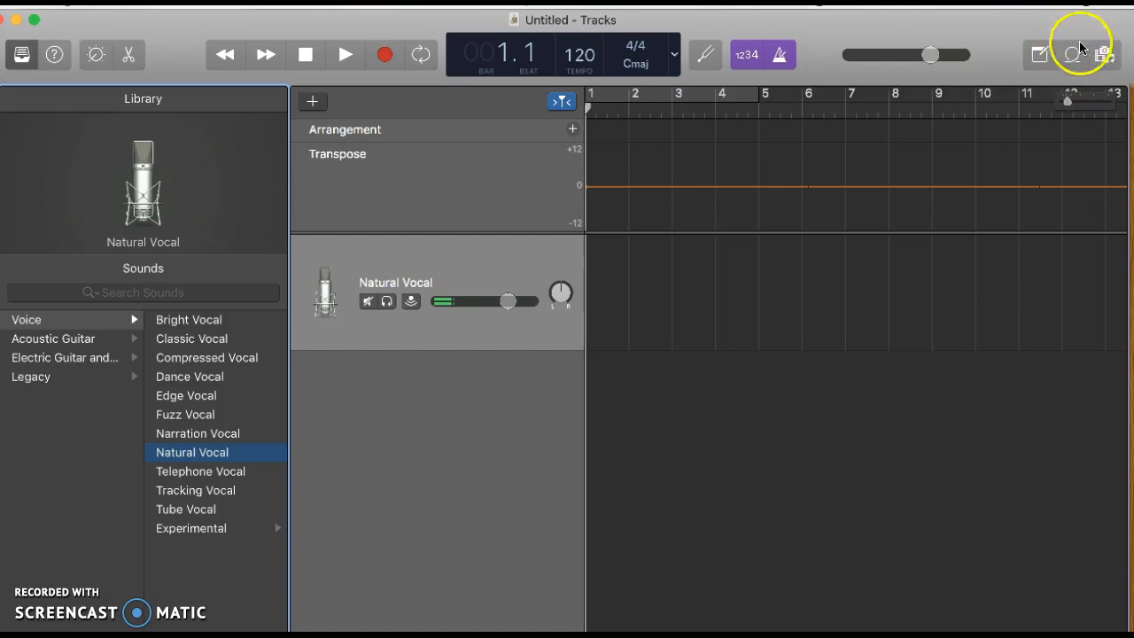
left_click(1072, 55)
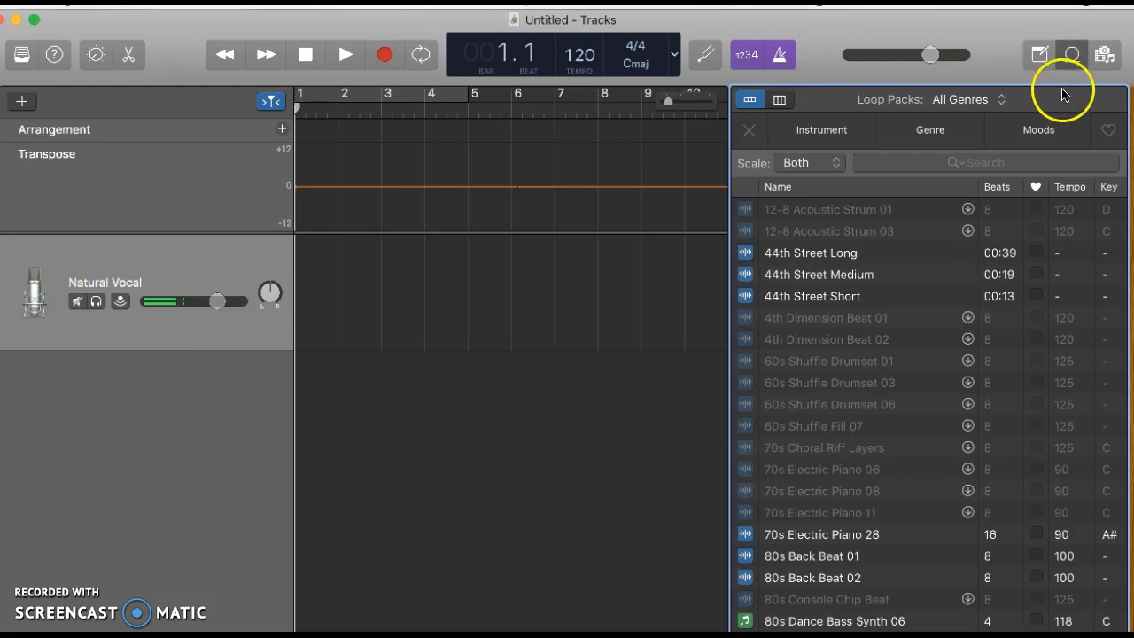
scroll(934, 455, "down", 10)
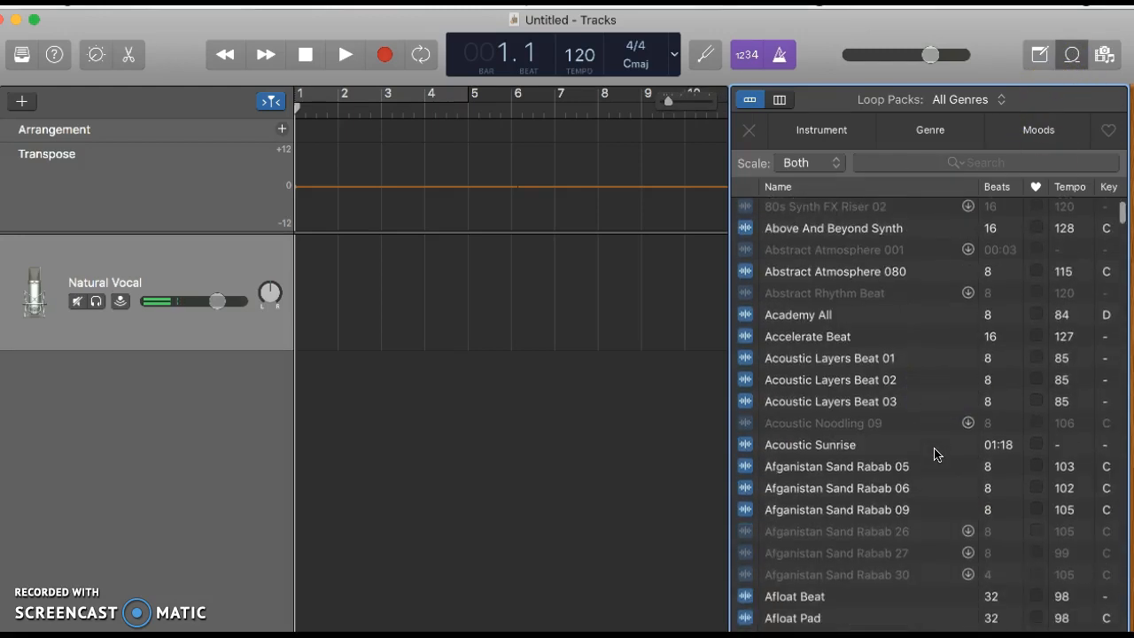
scroll(934, 455, "up", 3)
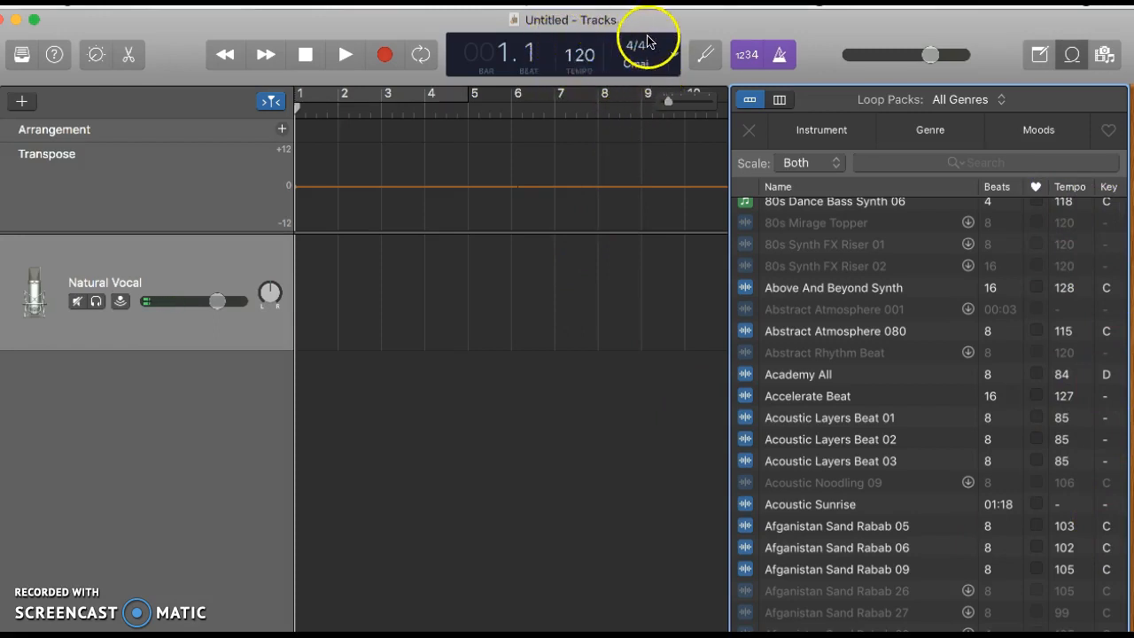
Look through the display mode choices and the list of key signatures, keeping the project in C major.
left_click(585, 62)
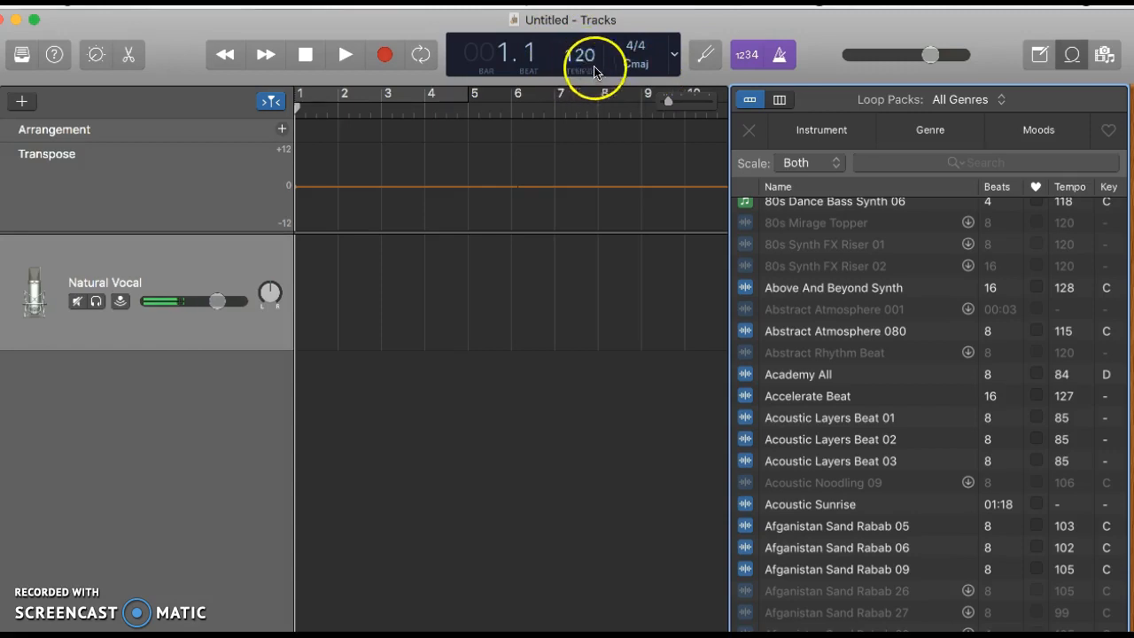
left_click(673, 56)
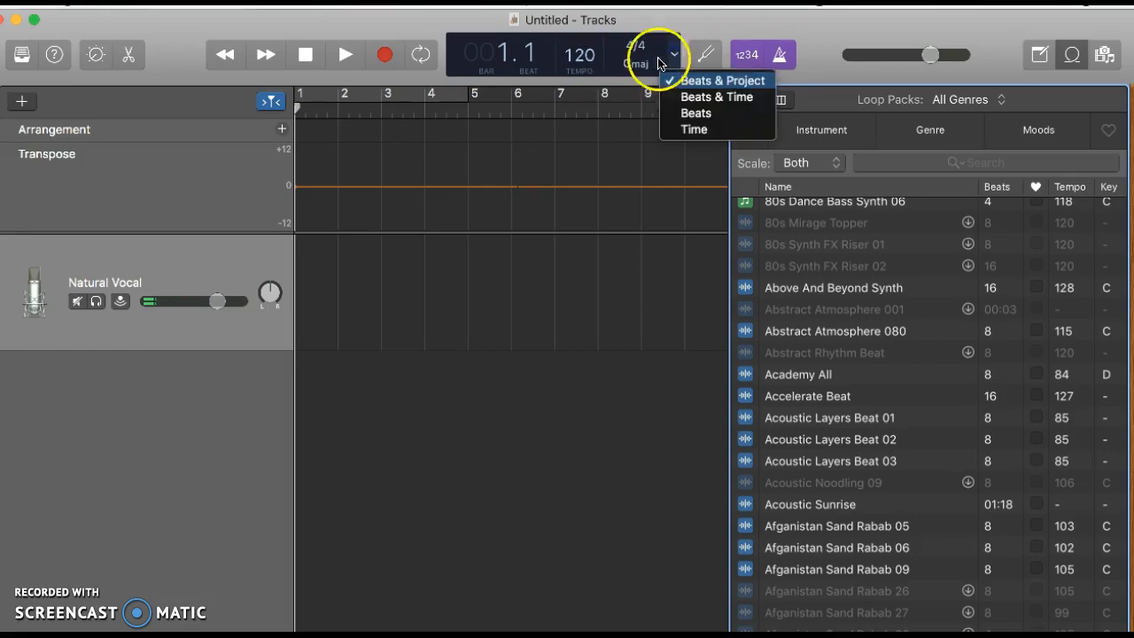
left_click(582, 59)
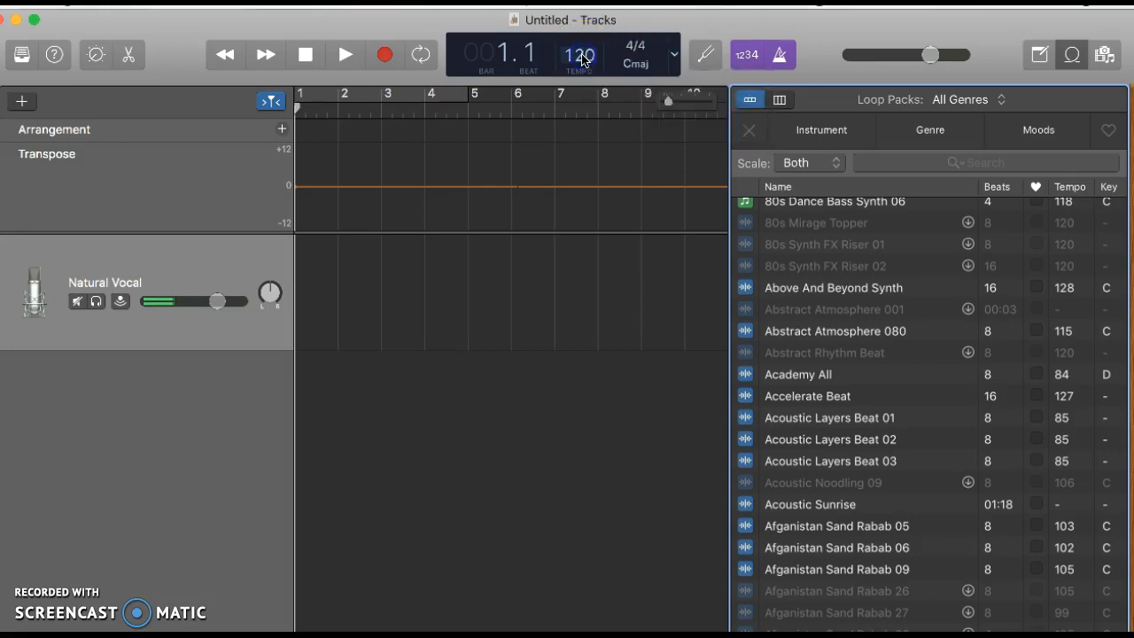
left_click(584, 58)
left_click(634, 65)
left_click(635, 66)
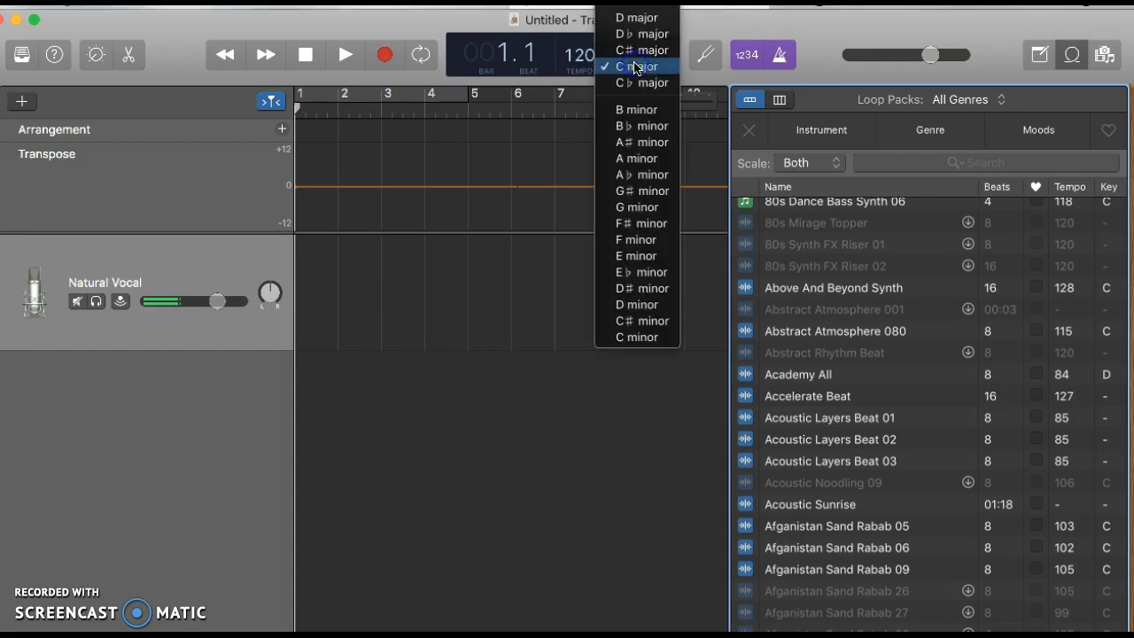
scroll(645, 172, "up", 2)
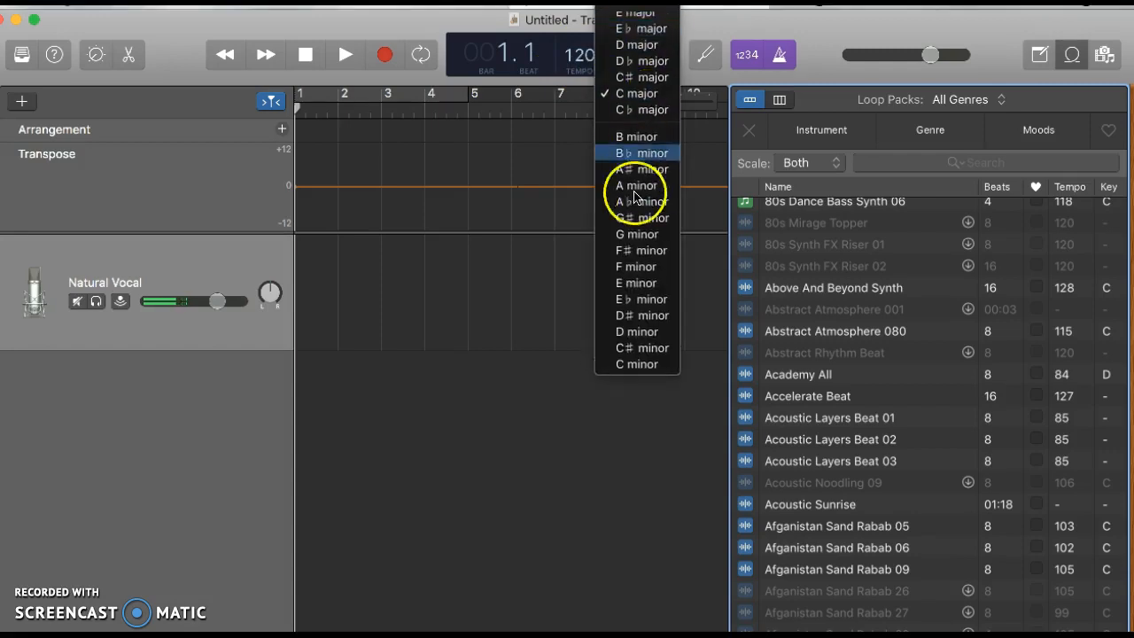
left_click(632, 94)
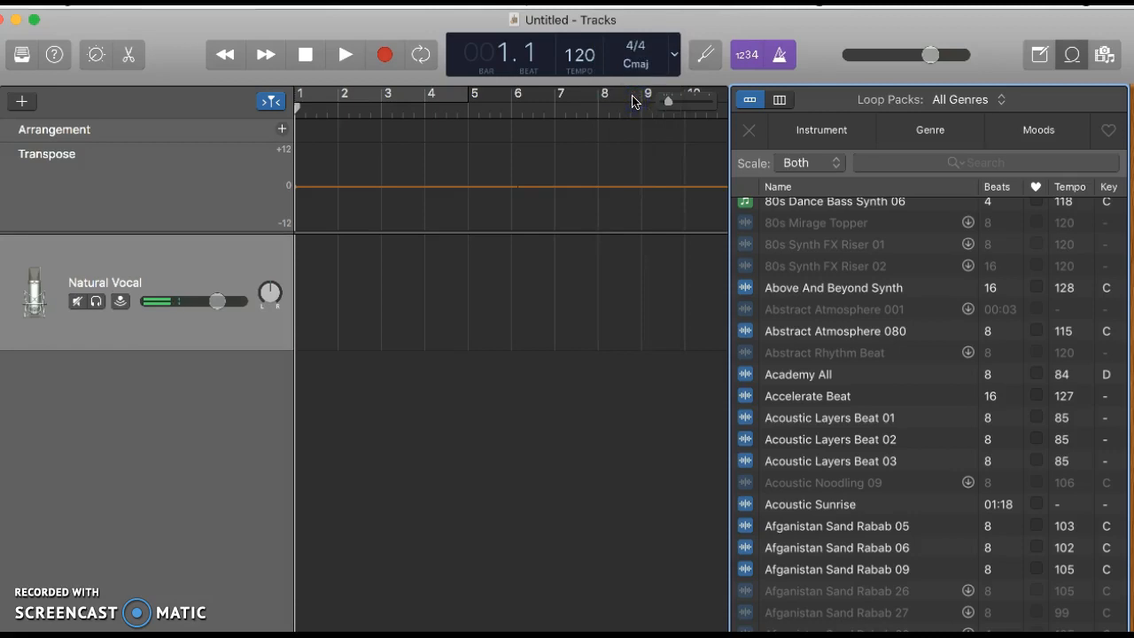
Try a project tempo of 110 and set it back to 120.
left_click(582, 59)
left_click(582, 73)
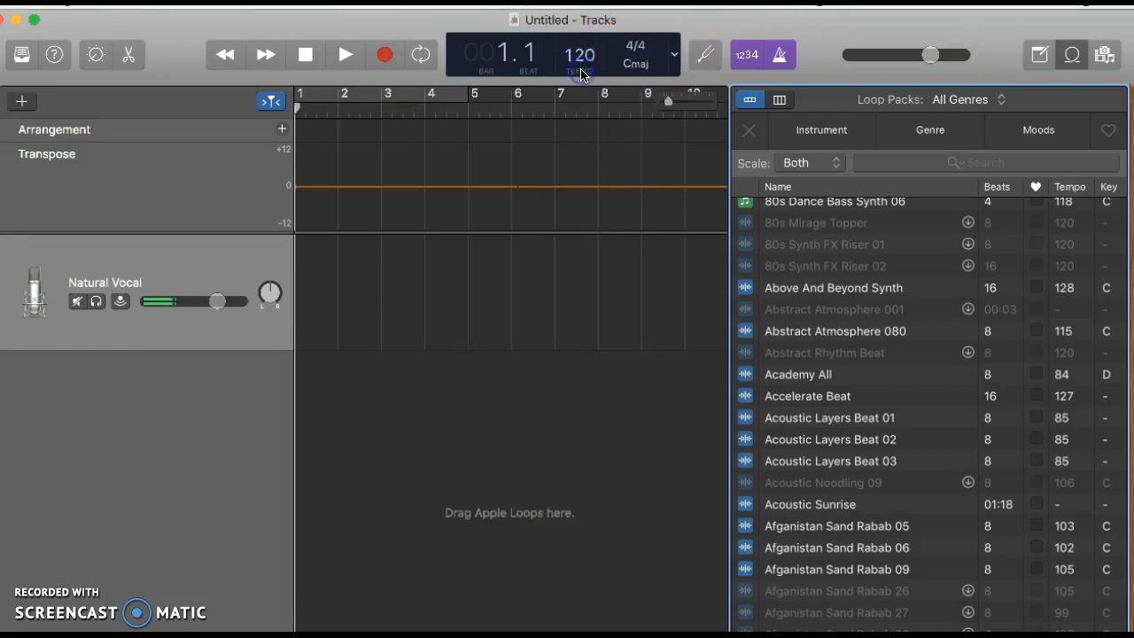
left_click(582, 75)
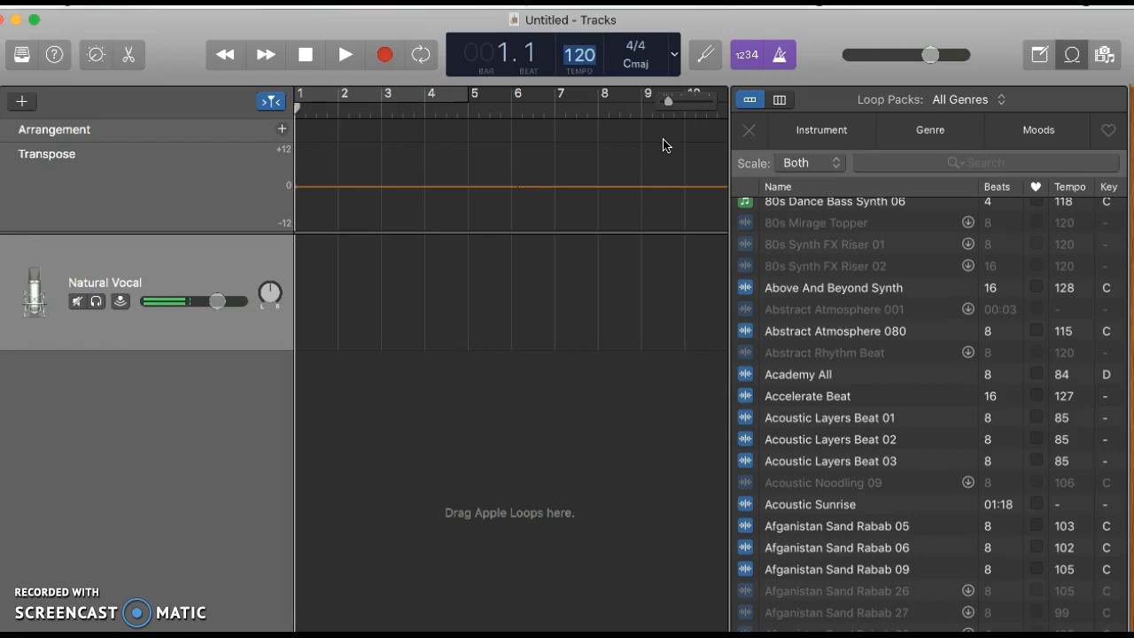
type("110")
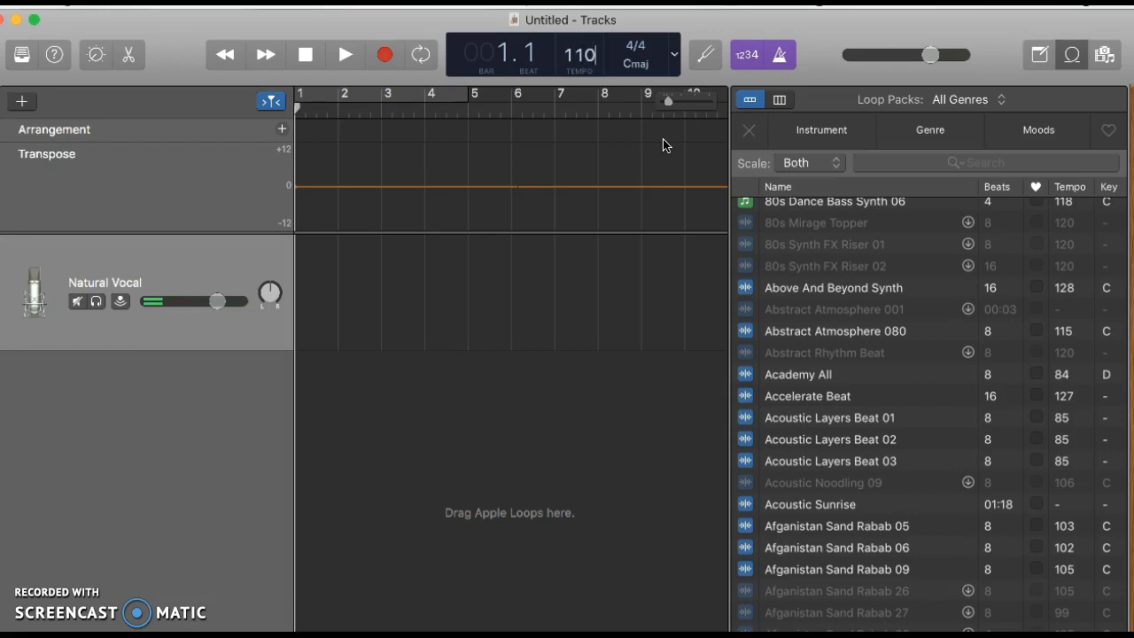
key("BackSpace")
key("BackSpace")
type("120")
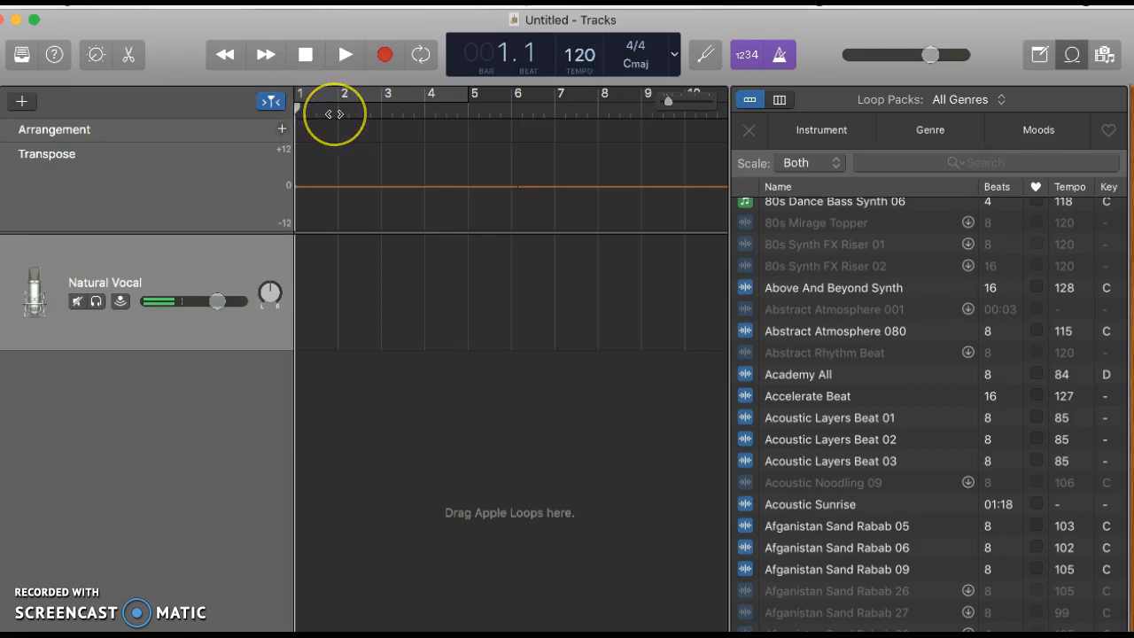
Review the time signature options, including the custom choice, keeping 4/4.
left_click(634, 46)
left_click(635, 50)
left_click(634, 47)
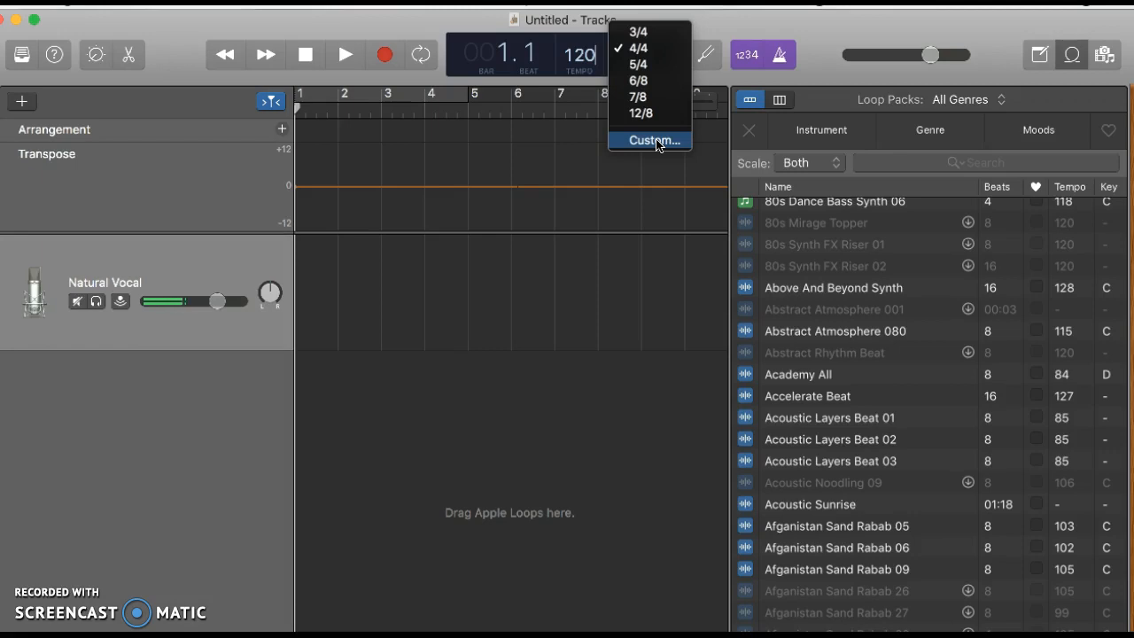
left_click(709, 26)
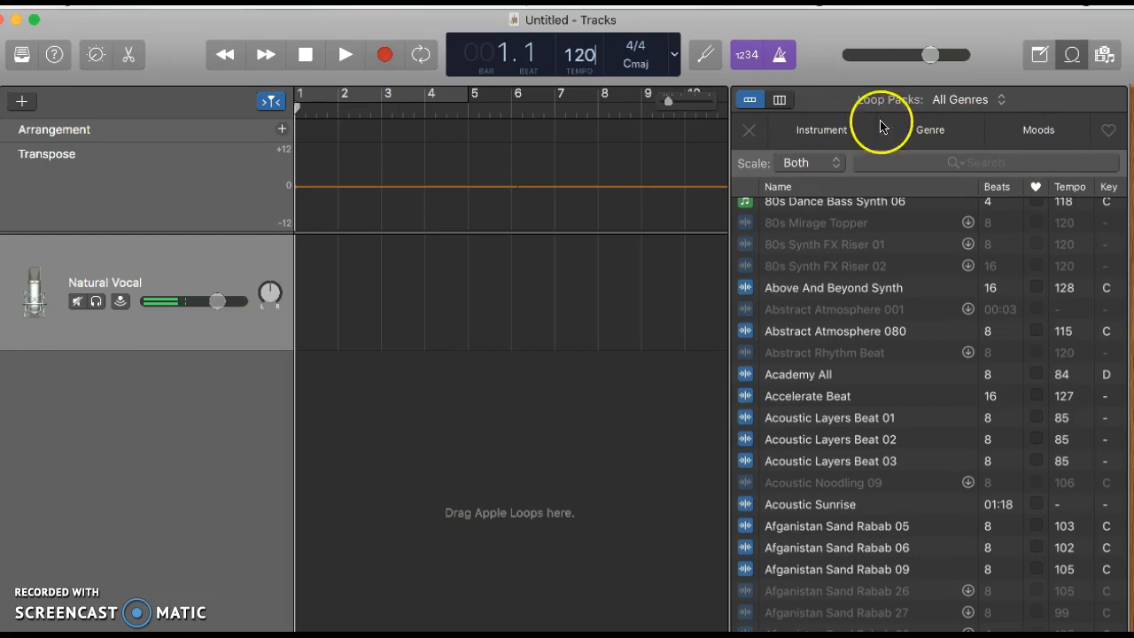
Browse the loop categories by instrument, genre and mood, trying the Funk genre filter and clearing it.
left_click(827, 133)
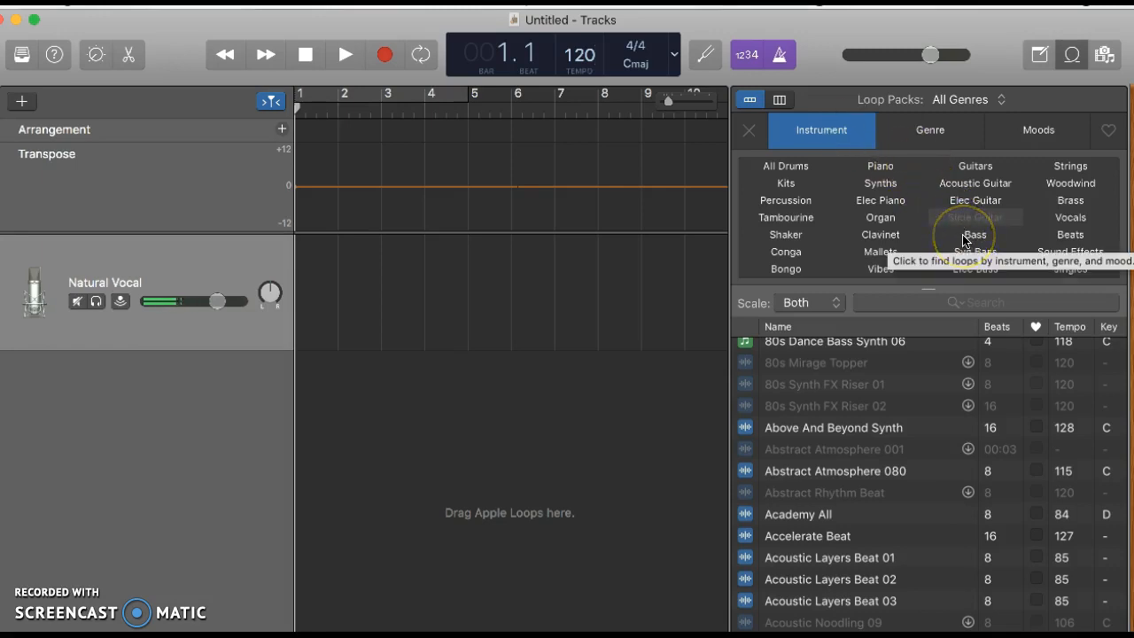
left_click(936, 136)
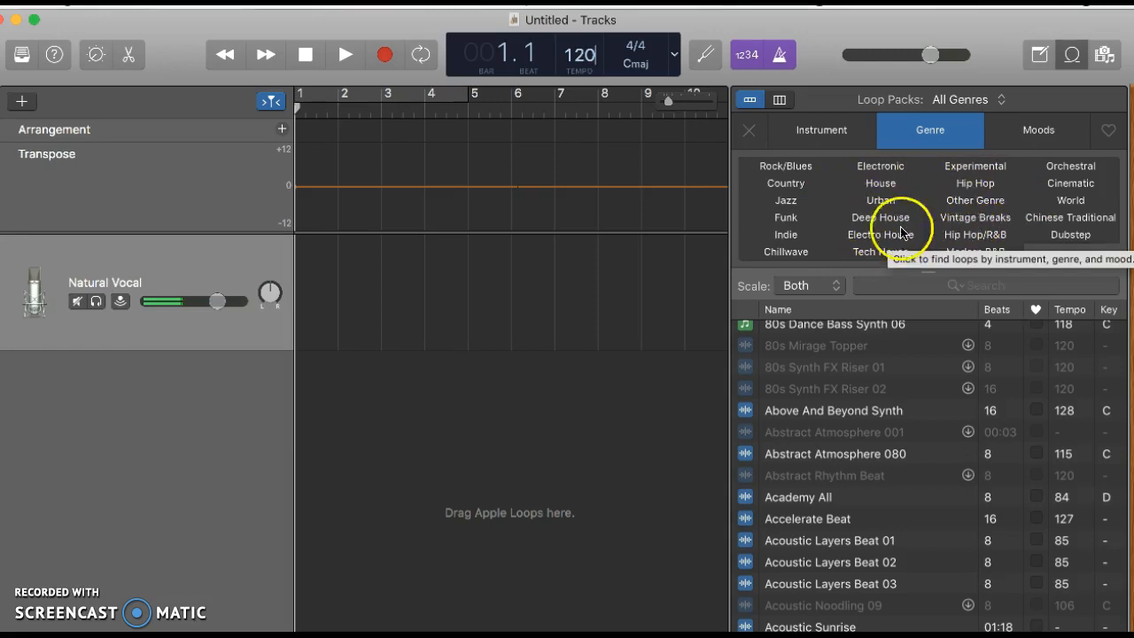
left_click(785, 223)
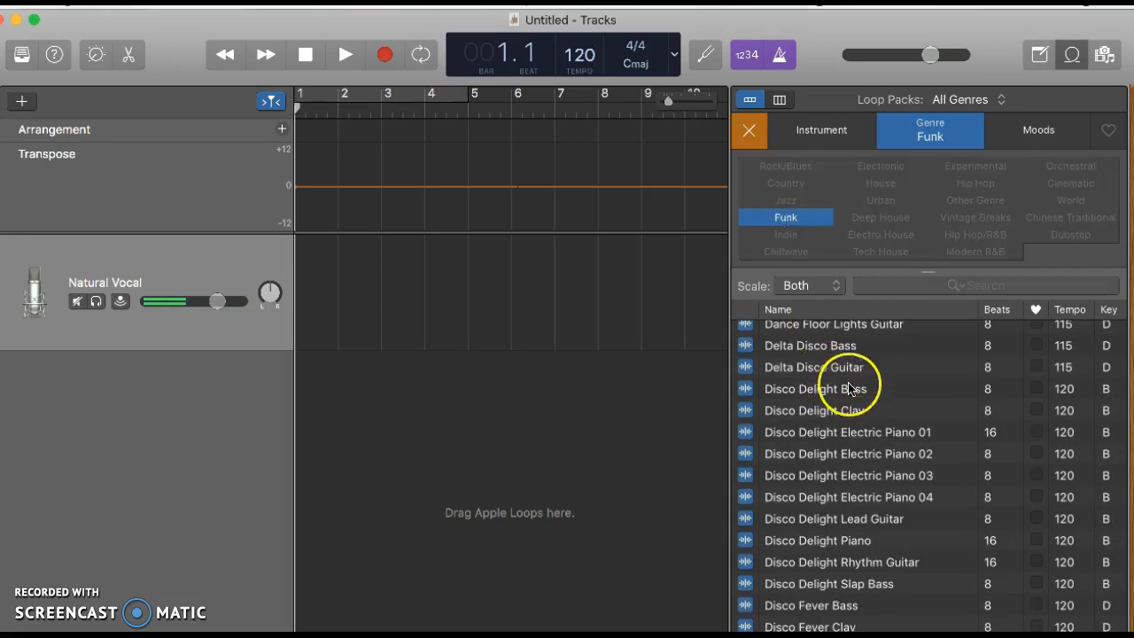
scroll(832, 386, "down", 5)
scroll(848, 388, "up", 10)
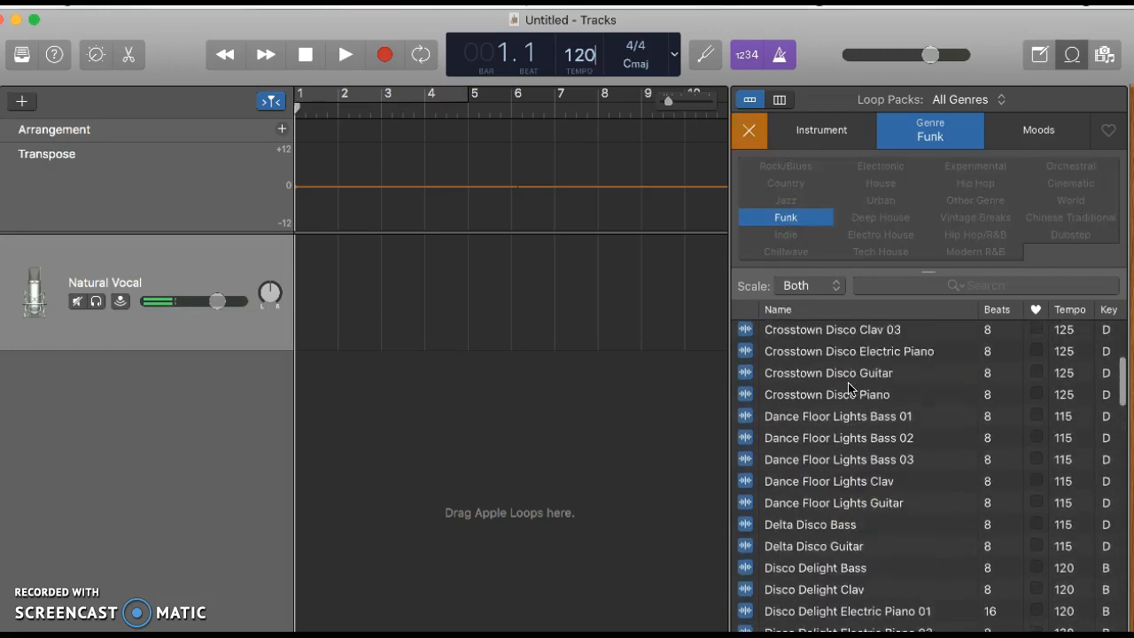
scroll(848, 387, "down", 2)
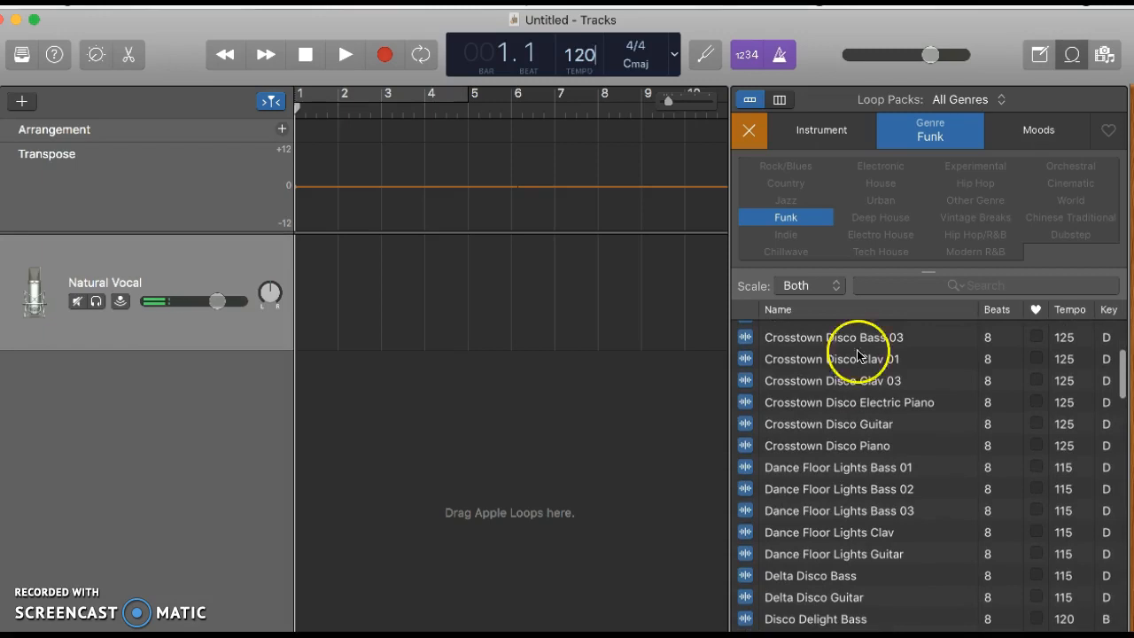
left_click(1024, 140)
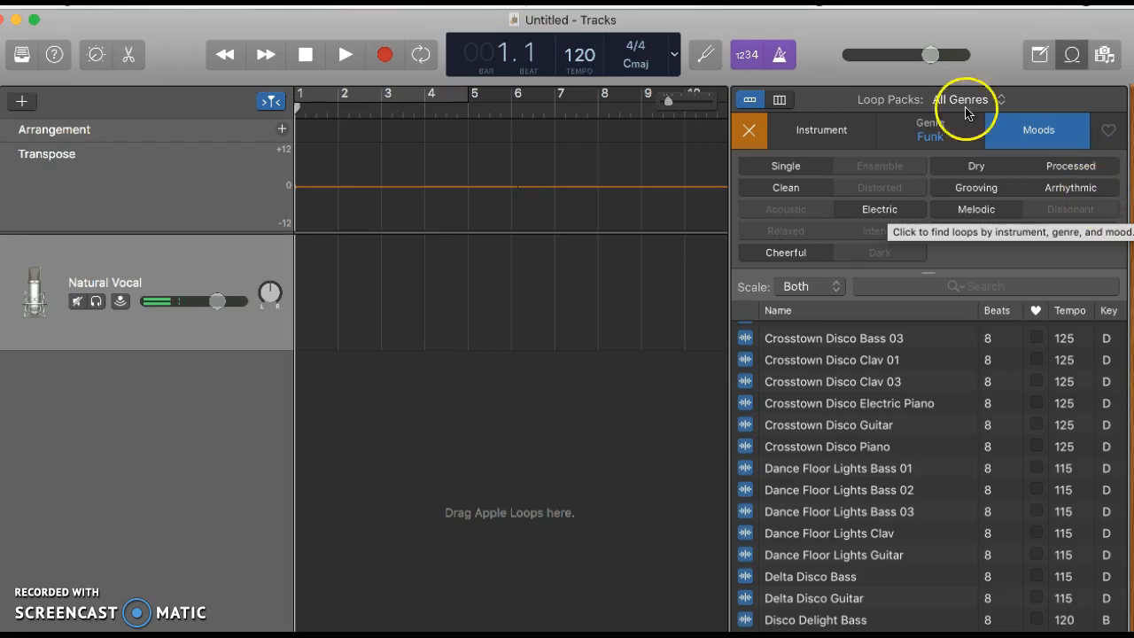
left_click(743, 141)
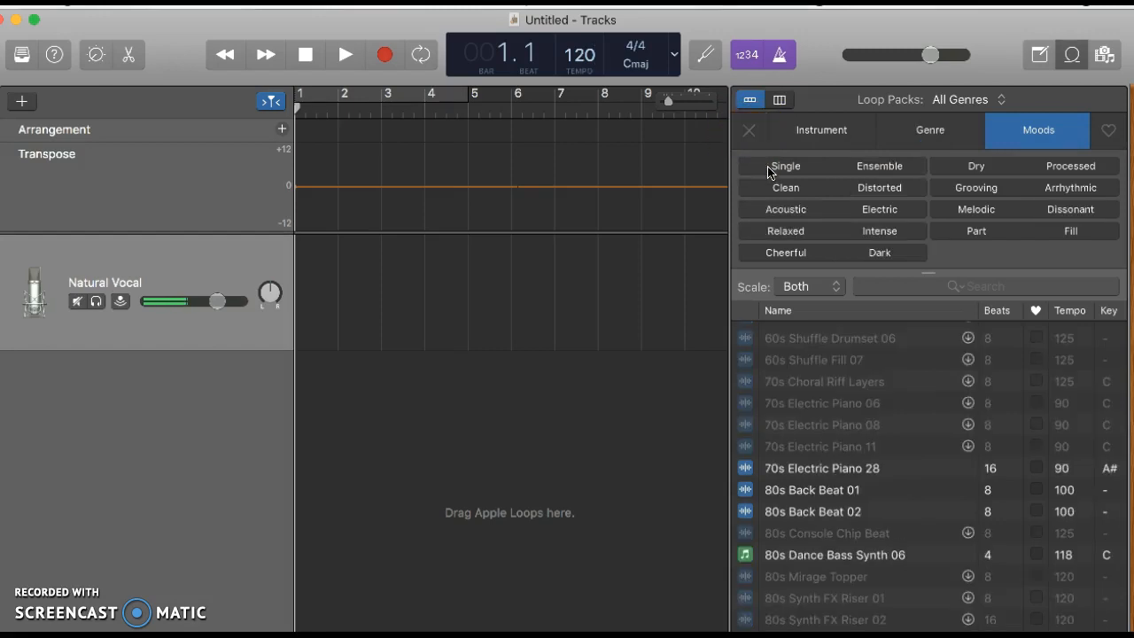
Filter the loop list by the Funk genre.
left_click(817, 135)
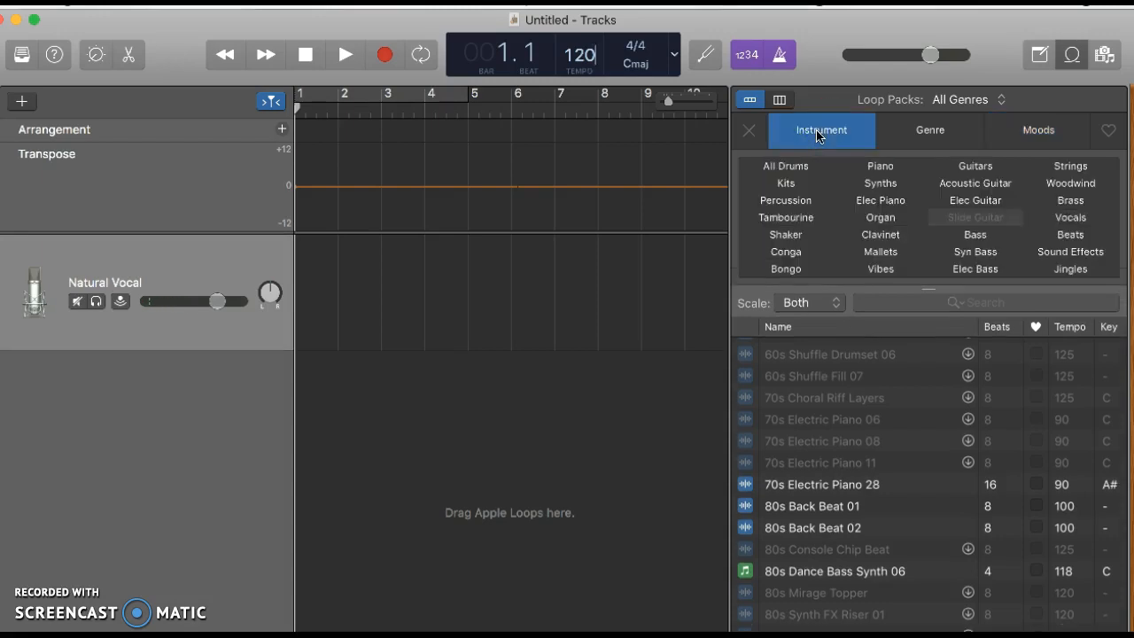
left_click(928, 133)
left_click(928, 132)
left_click(785, 218)
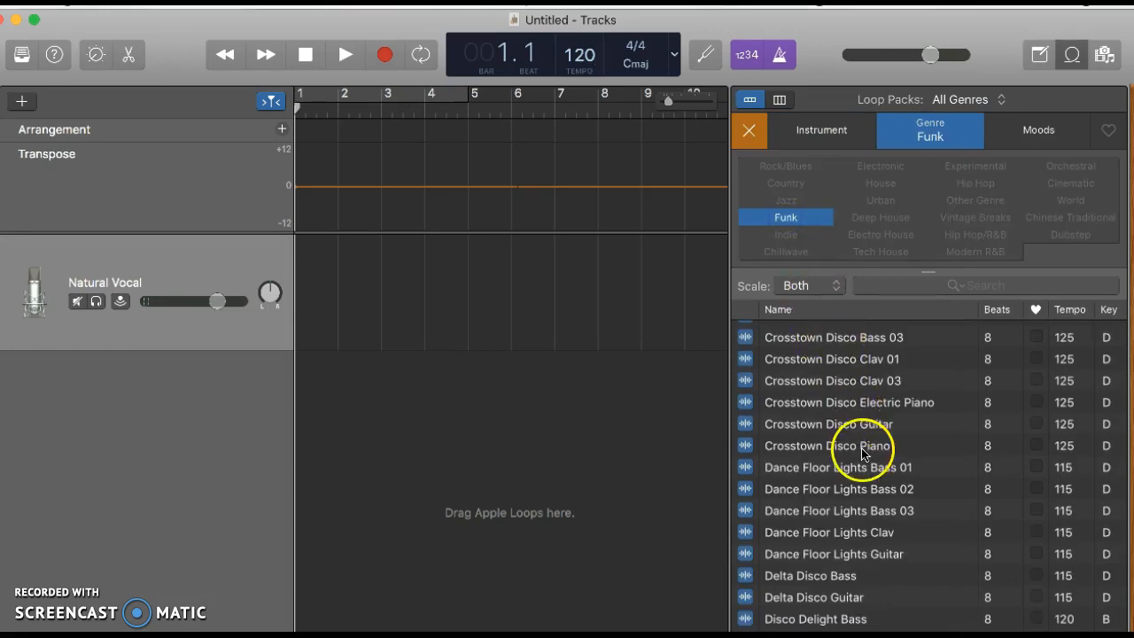
Find the Delta Disco Bass loop in the Funk list and preview it.
scroll(868, 518, "down", 5)
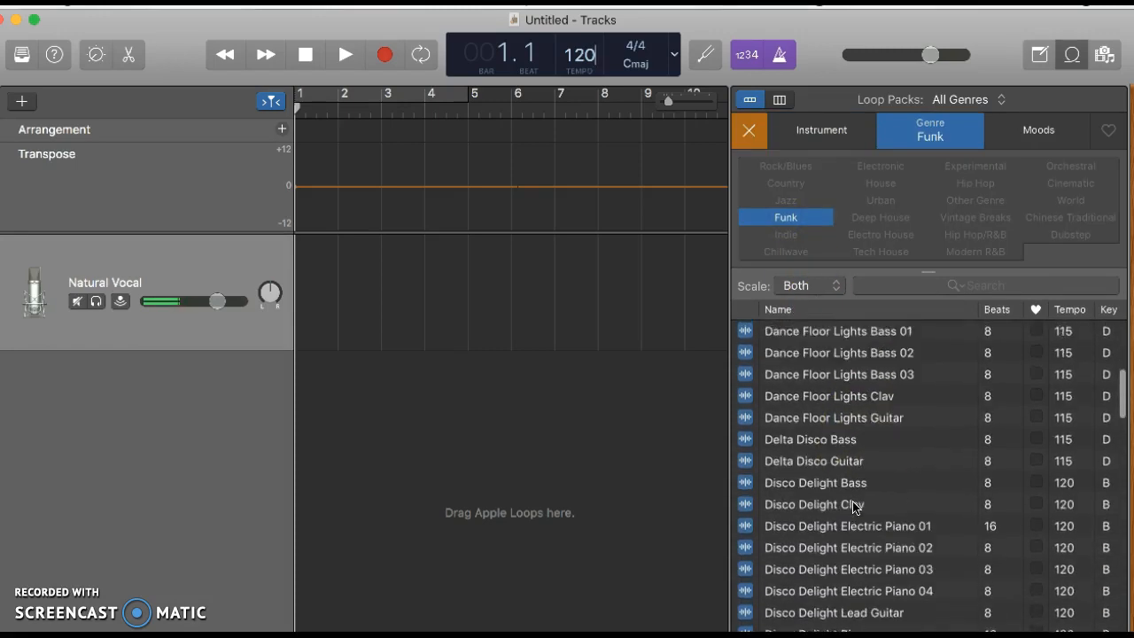
scroll(850, 567, "down", 1)
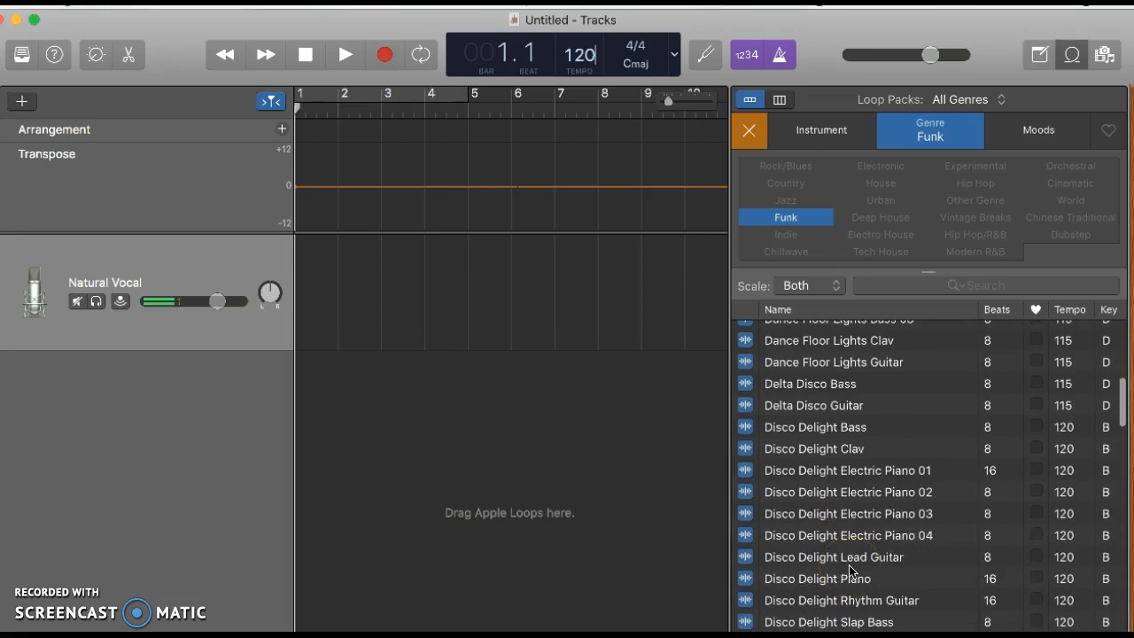
left_click(808, 561)
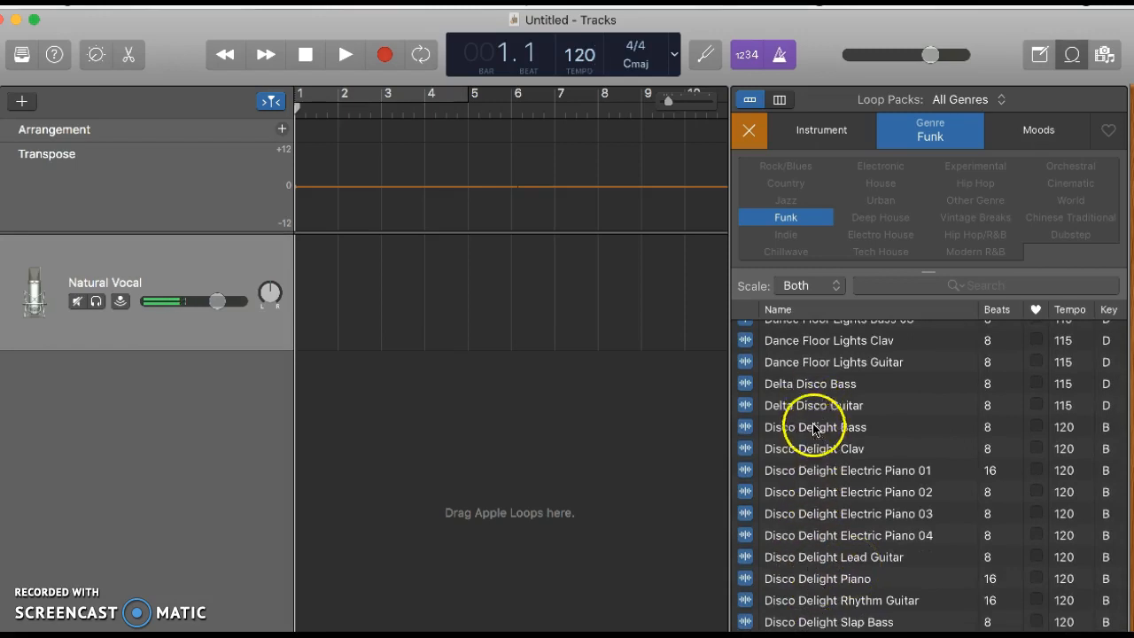
left_click(812, 386)
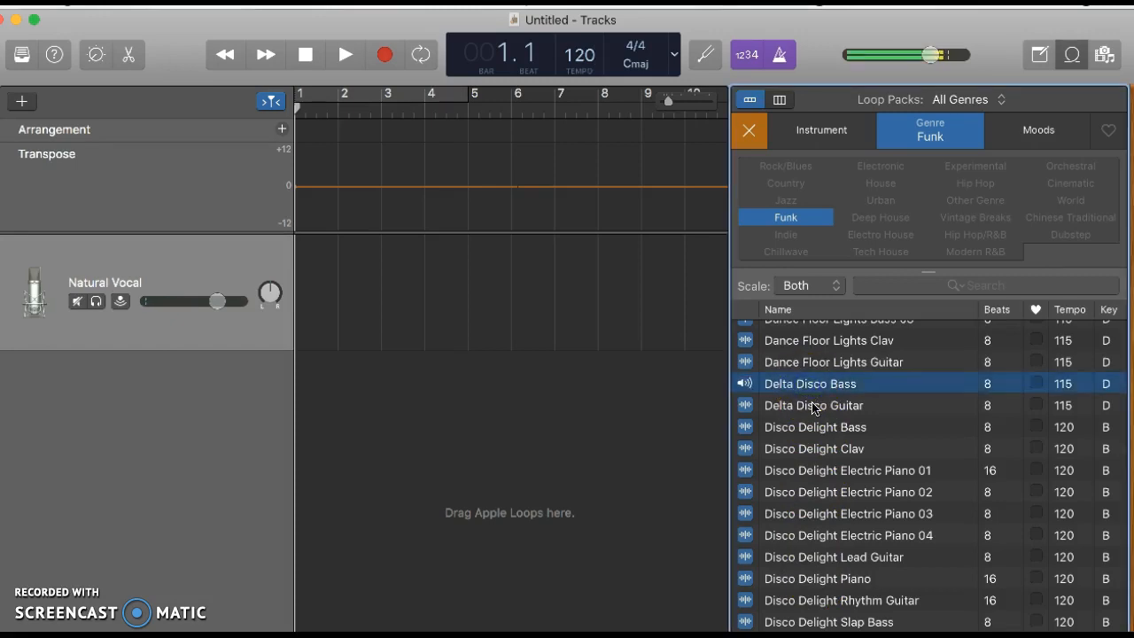
left_click(795, 386)
left_click(776, 387)
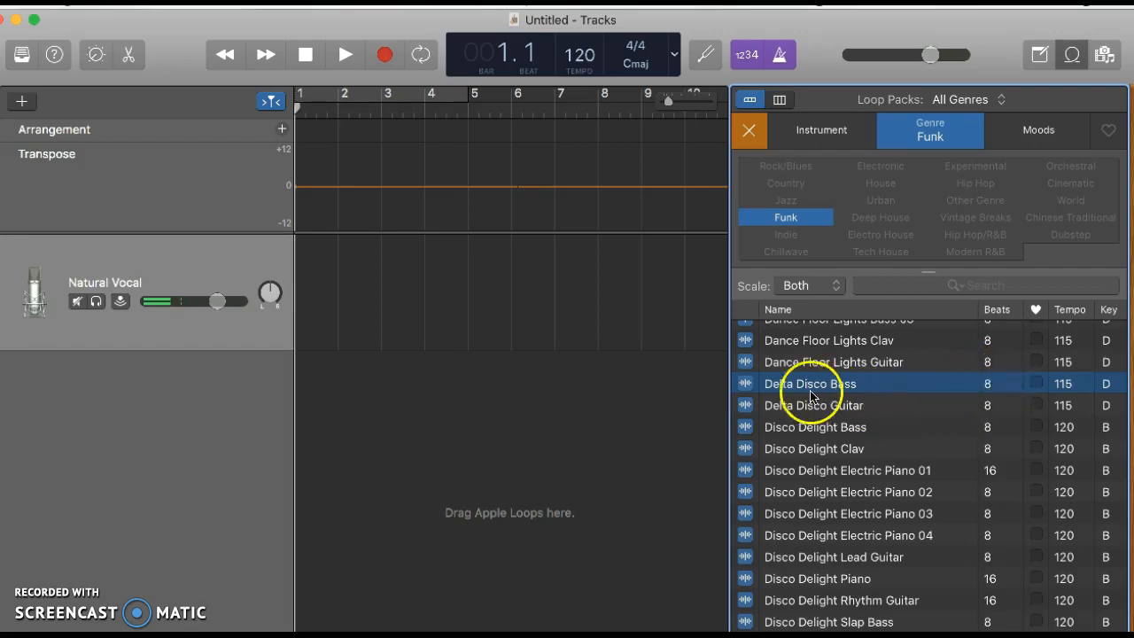
Add the Delta Disco Bass loop on a new track at bar 1 and repeat it up to bar 9.
left_click(780, 386)
left_click_drag(779, 386, 466, 511)
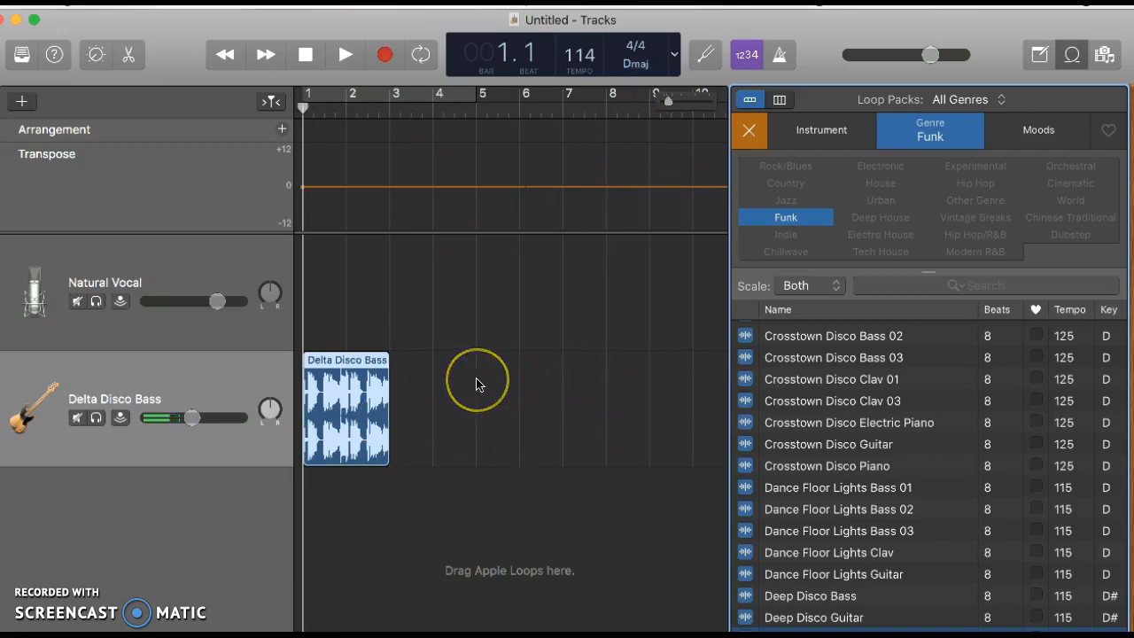
left_click_drag(390, 408, 655, 474)
Play the looped Delta Disco Bass region from the beginning and stop playback after a few bars.
key("space")
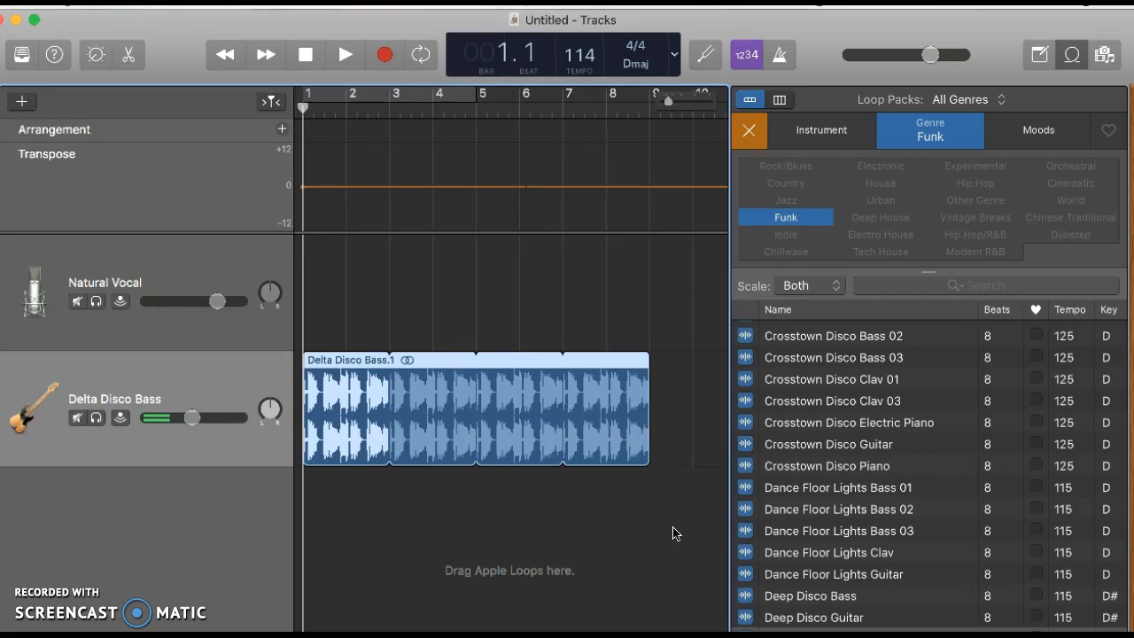
left_click(674, 526)
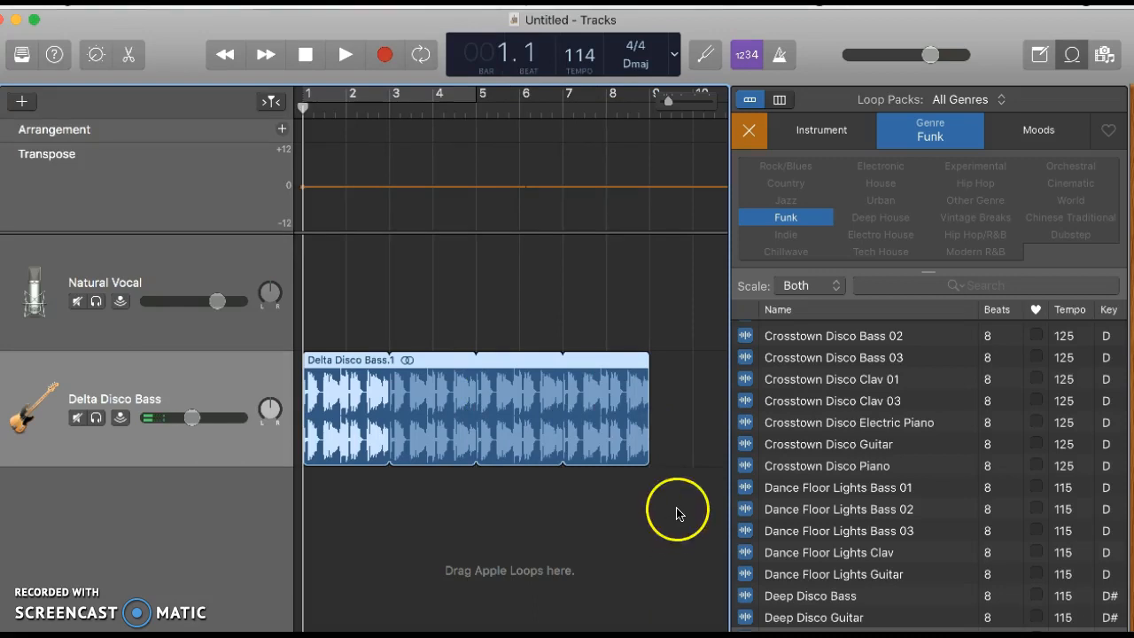
left_click(344, 50)
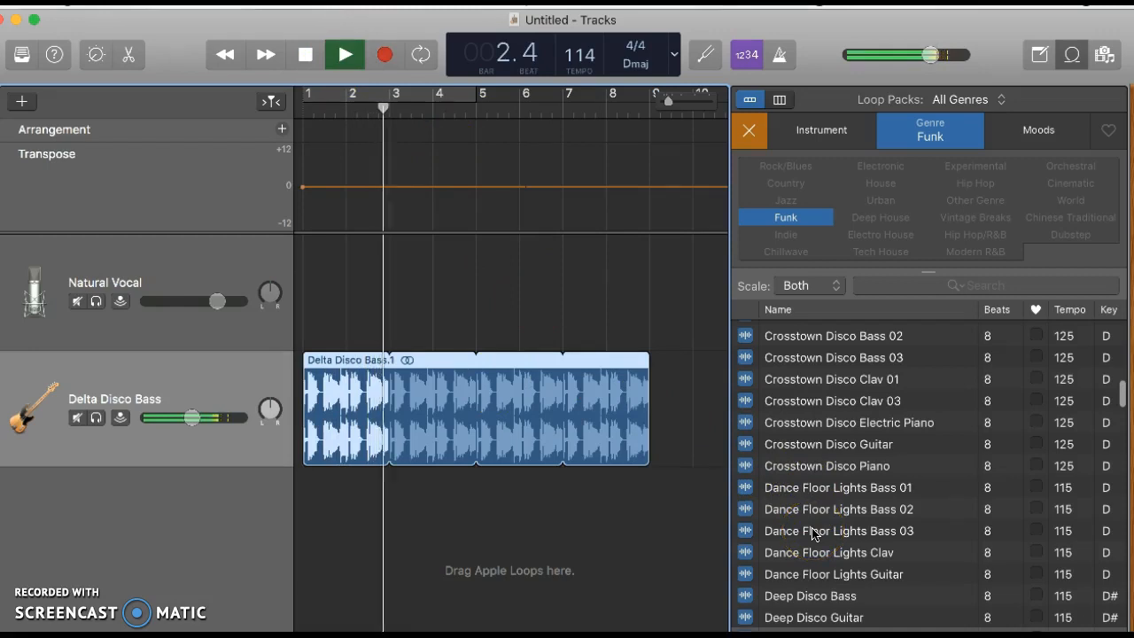
left_click(305, 54)
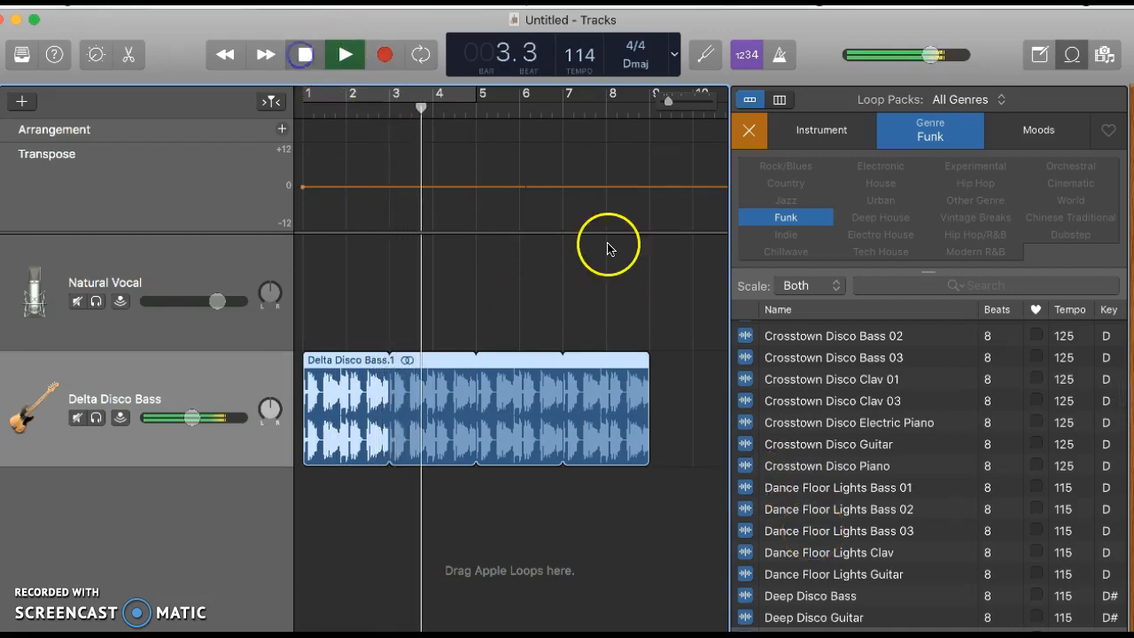
Audition further Funk loops, Crosstown Disco Clav 01 and Disco Fever Clav.
left_click(815, 386)
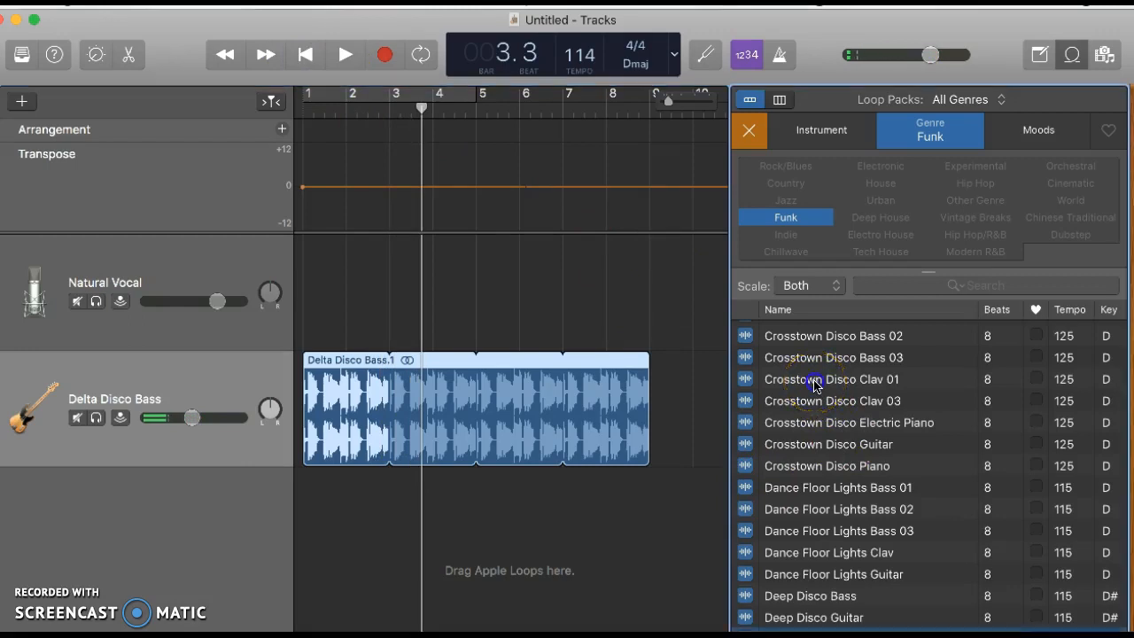
left_click(744, 379)
scroll(813, 492, "down", 4)
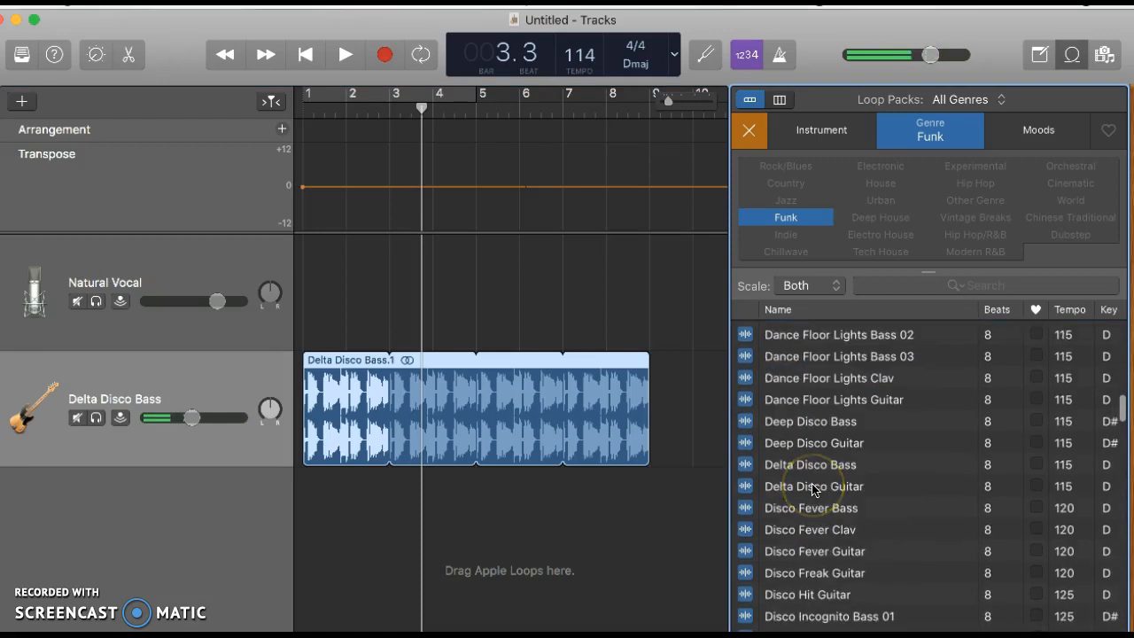
left_click(808, 523)
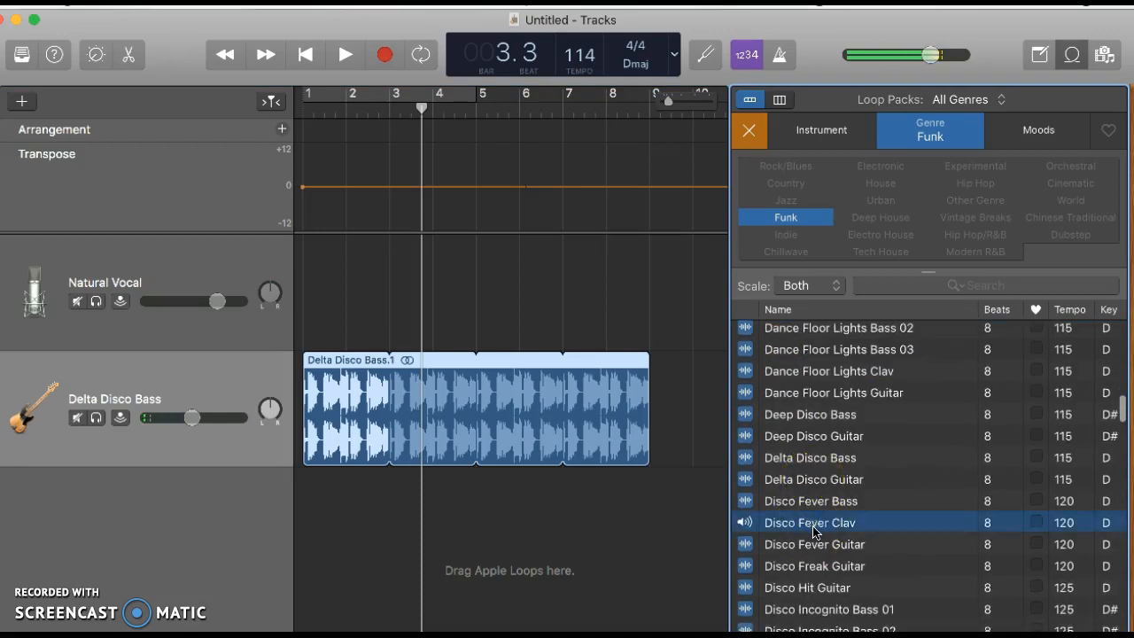
left_click(797, 530)
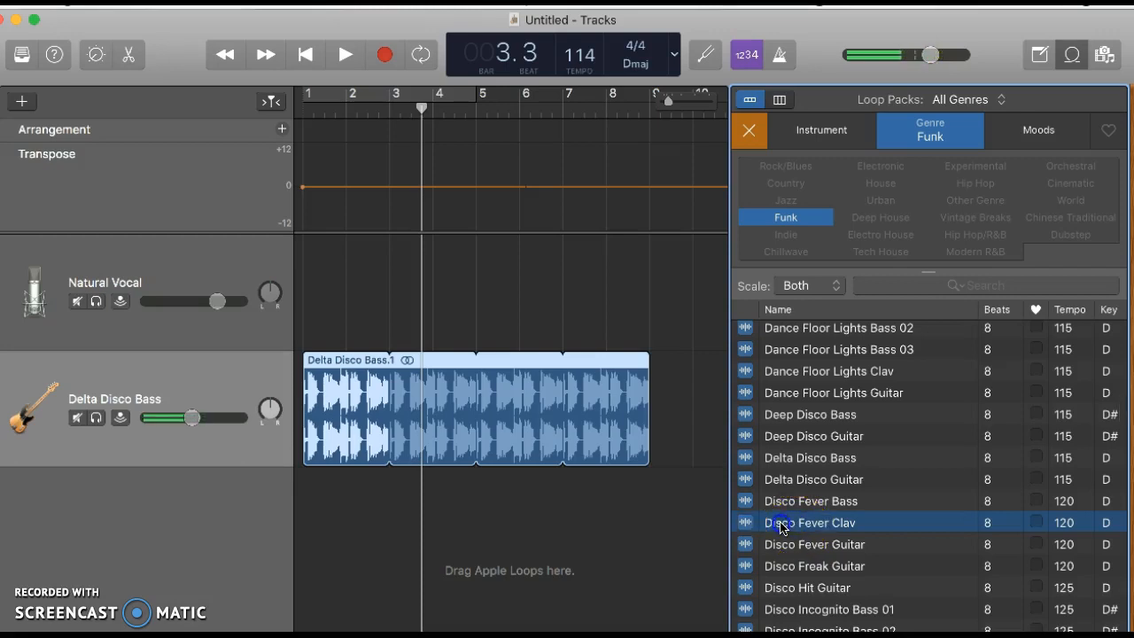
Try the Disco Fever Clav loop on a new track at bar 3, playing the arrangement from the beginning.
left_click_drag(782, 527, 529, 525)
left_click_drag(424, 512, 448, 519)
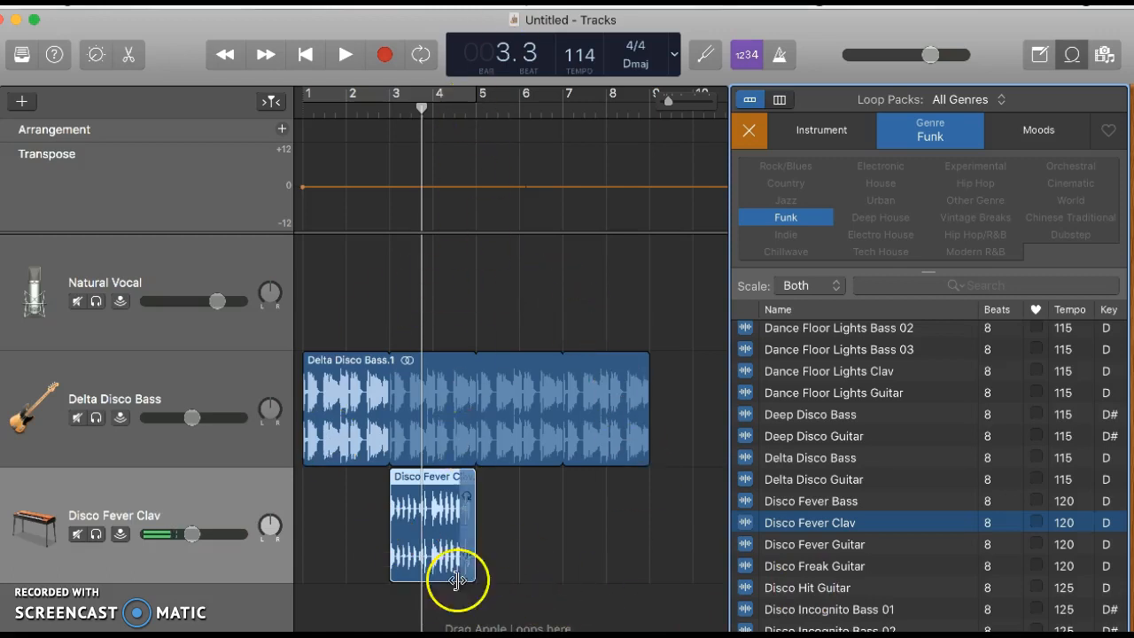
left_click_drag(422, 107, 301, 99)
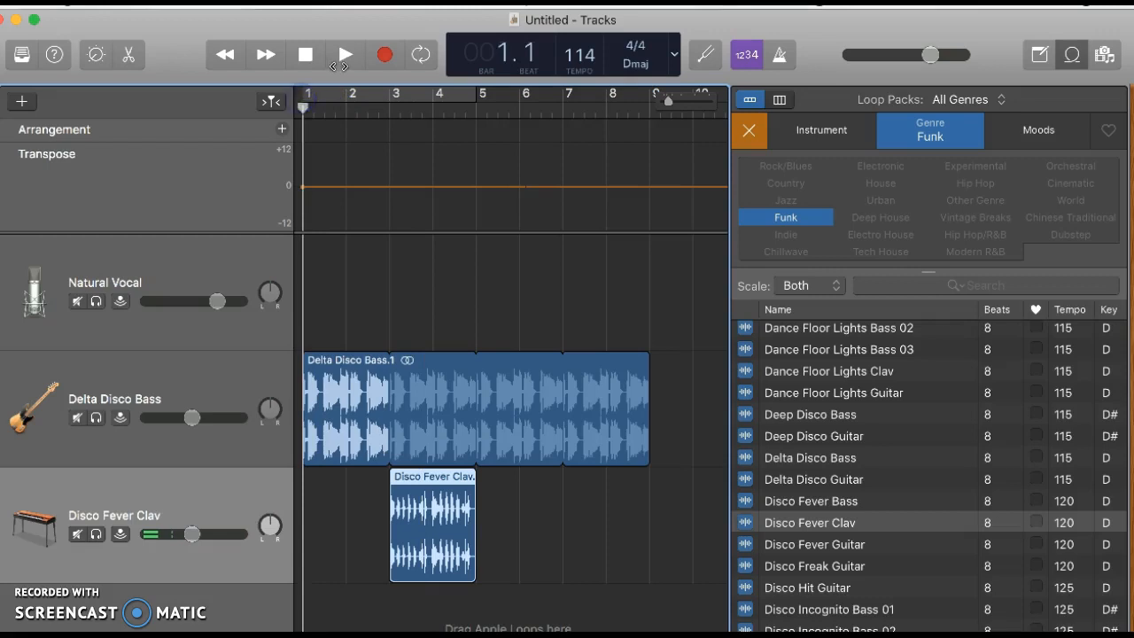
left_click(345, 55)
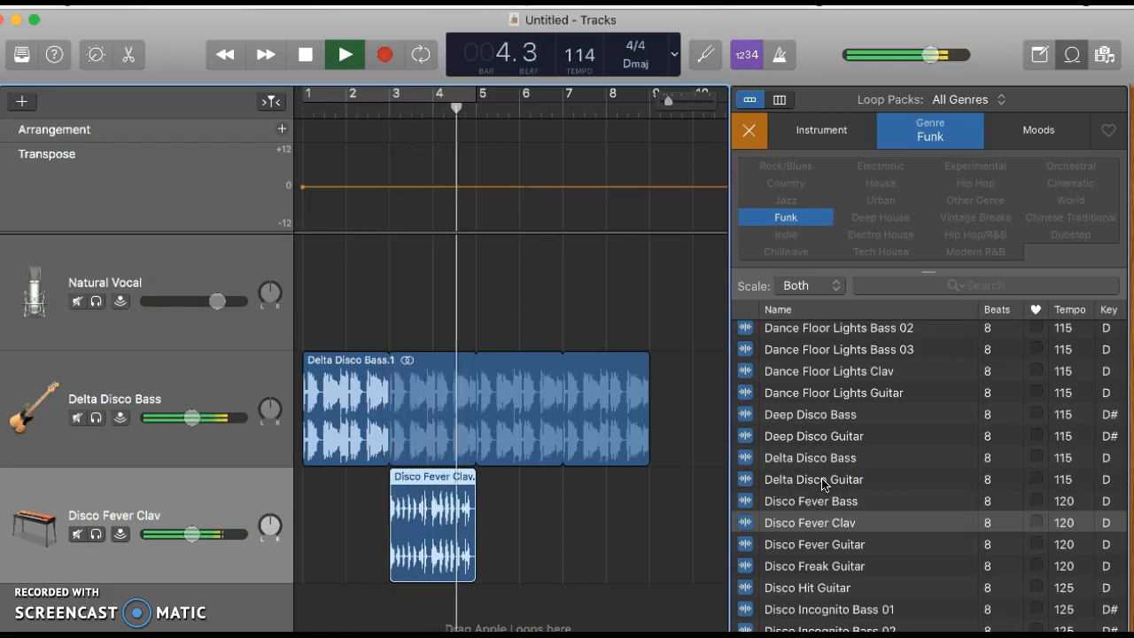
left_click(312, 60)
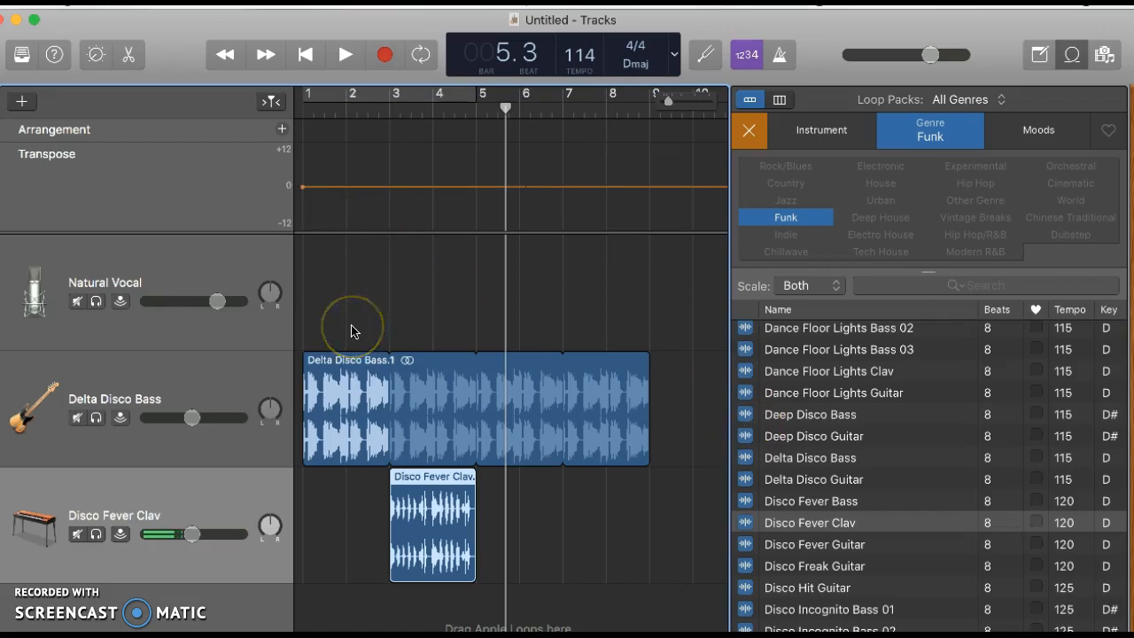
Remove the Disco Fever Clav region and restore the Delta Disco Bass repeats up to bar 9.
key("Delete")
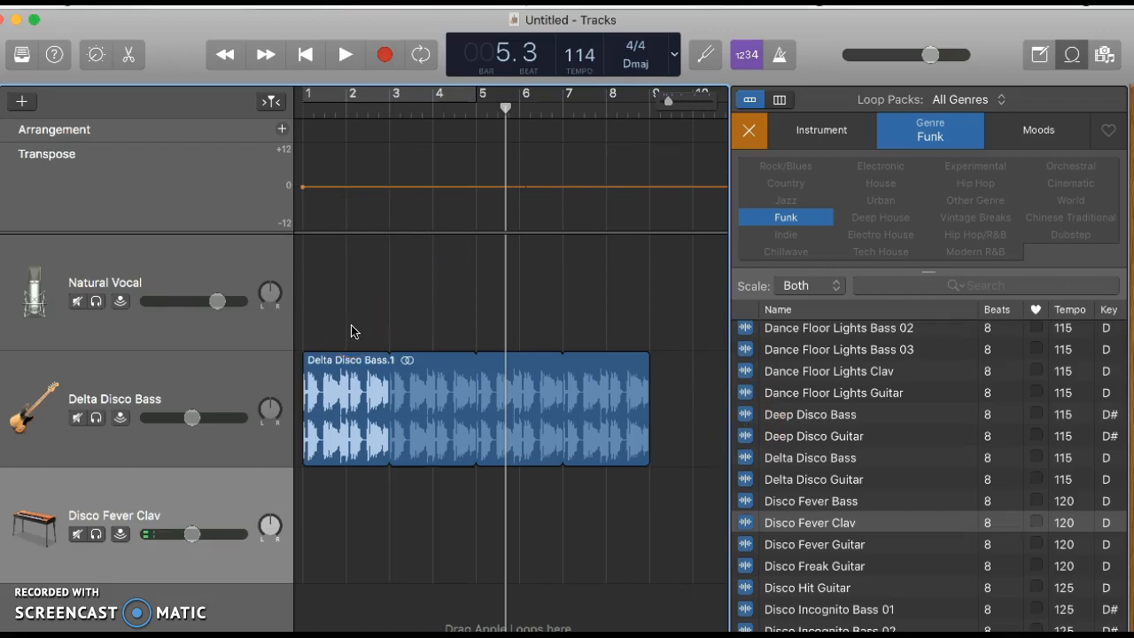
key("super+z")
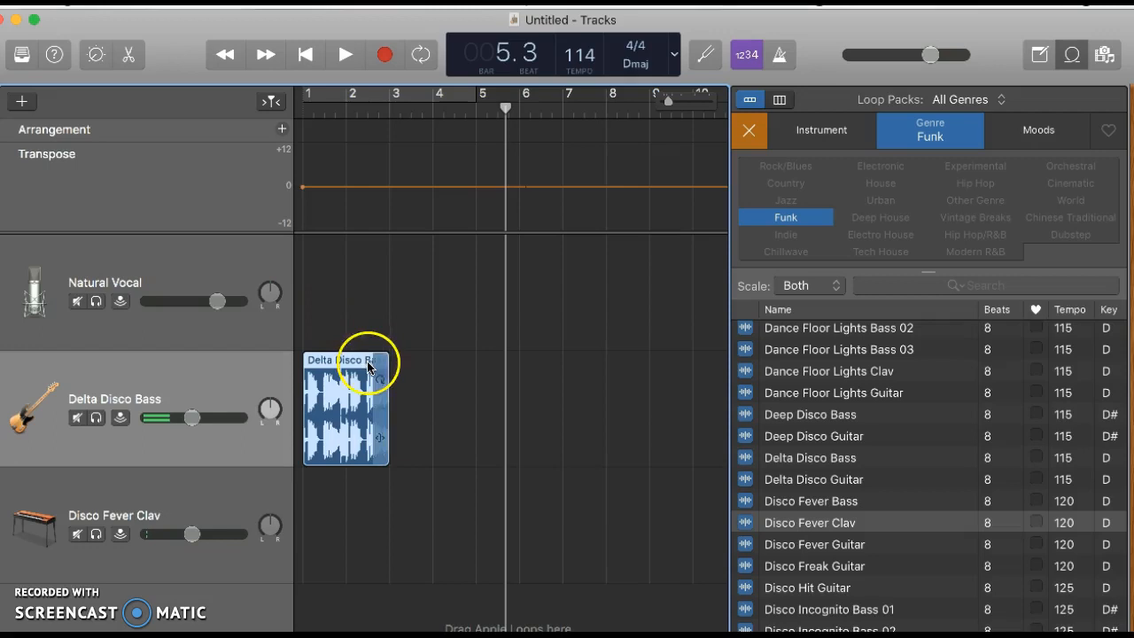
mouse_move(384, 383)
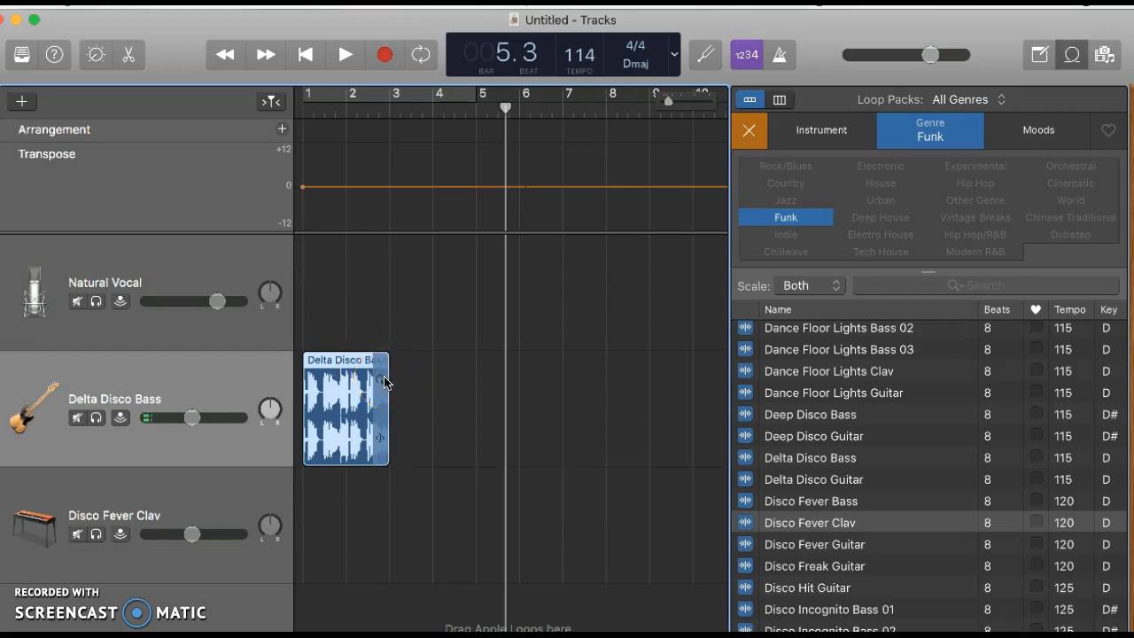
left_click(169, 3)
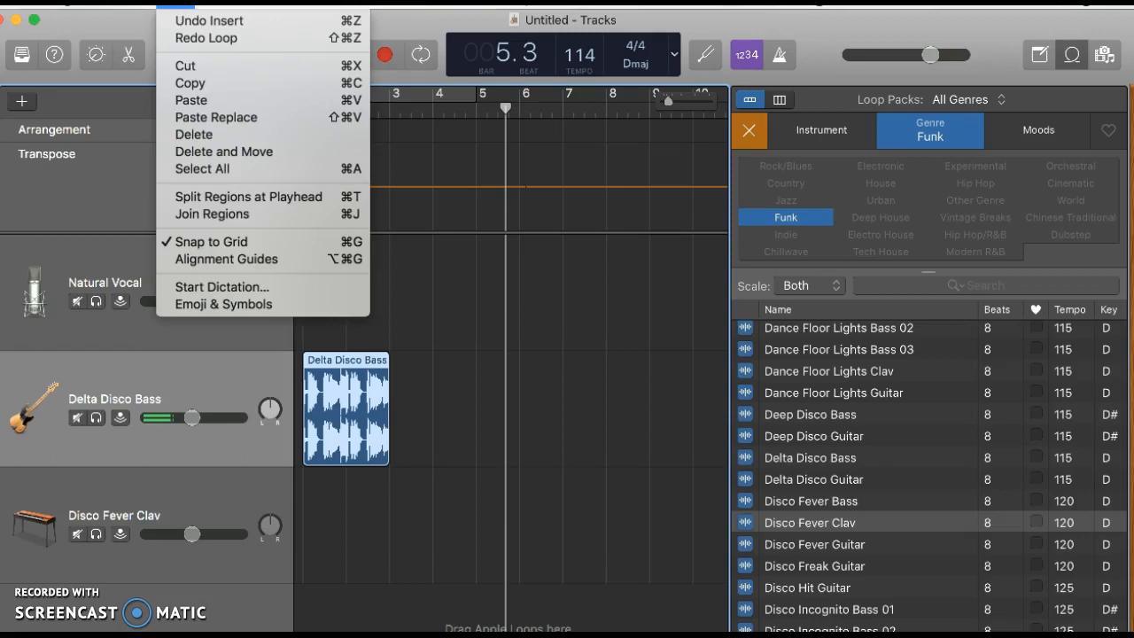
left_click(201, 38)
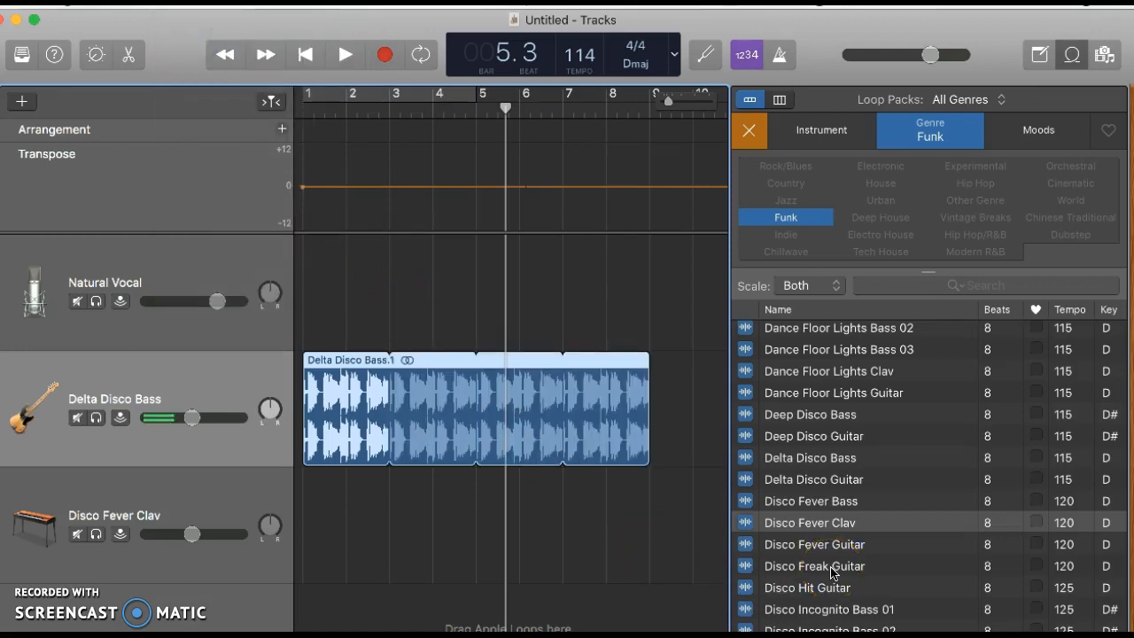
Preview the Disco Incognito Electric Piano loop, add it at bar 3 on the empty clav track and repeat it up to bar 9.
scroll(831, 573, "down", 3)
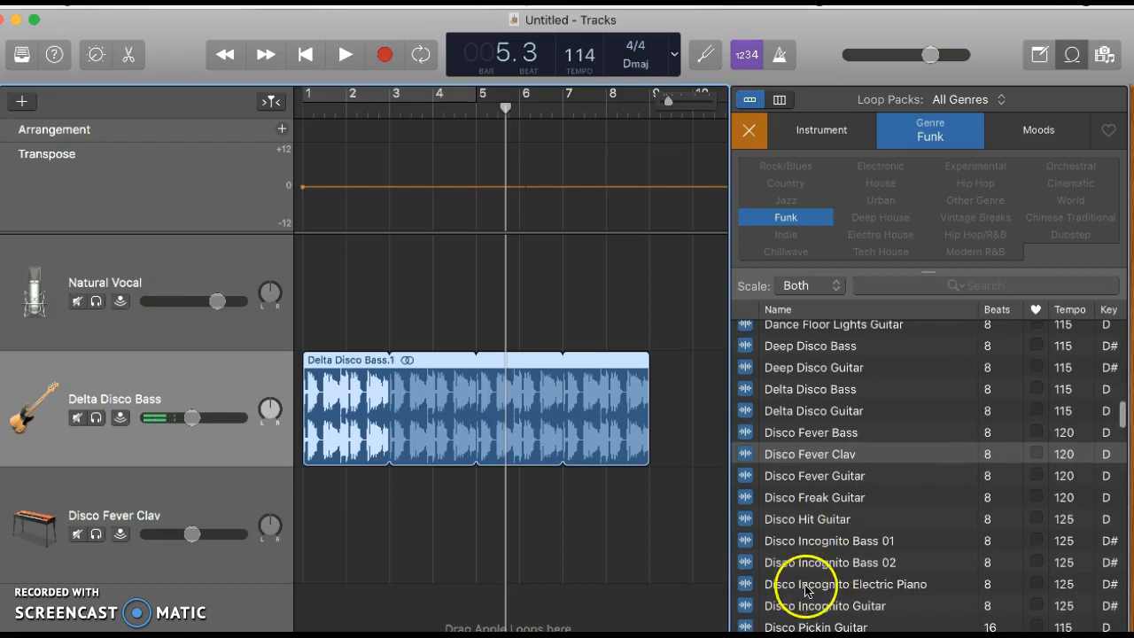
left_click(806, 586)
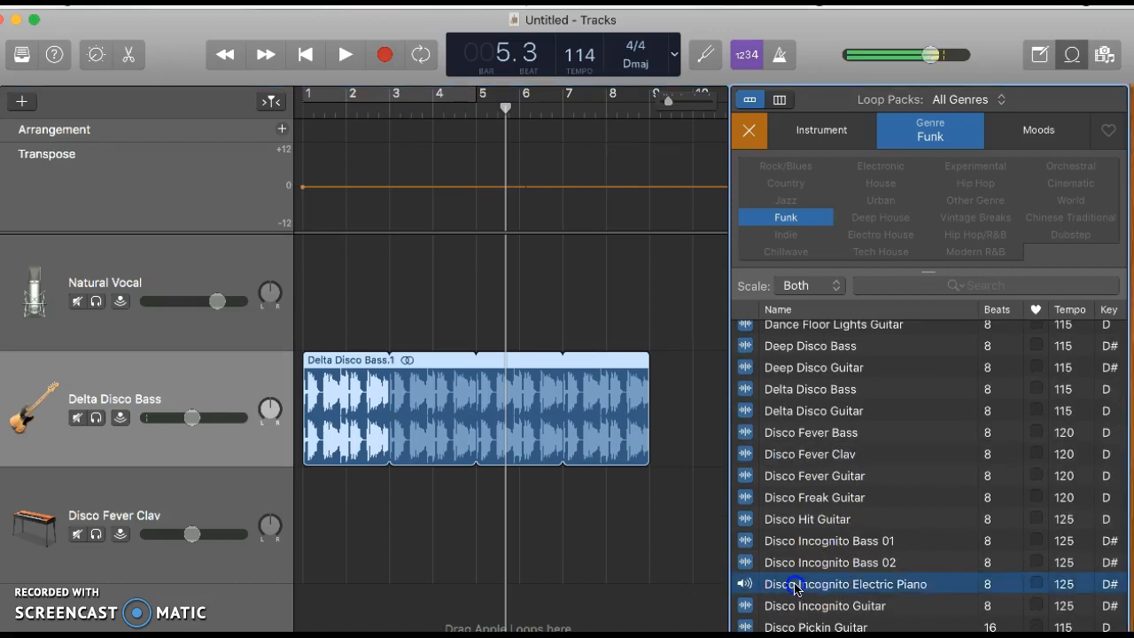
left_click_drag(795, 588, 653, 526)
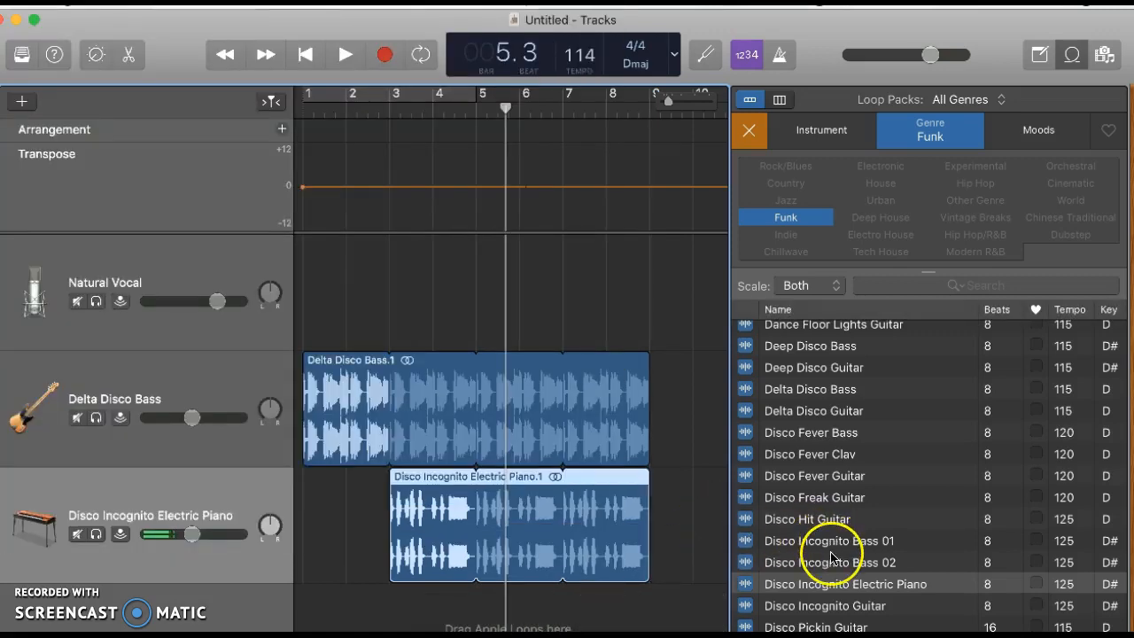
Clear the Funk genre filter and filter the loops by the Kits instrument.
scroll(848, 507, "down", 15)
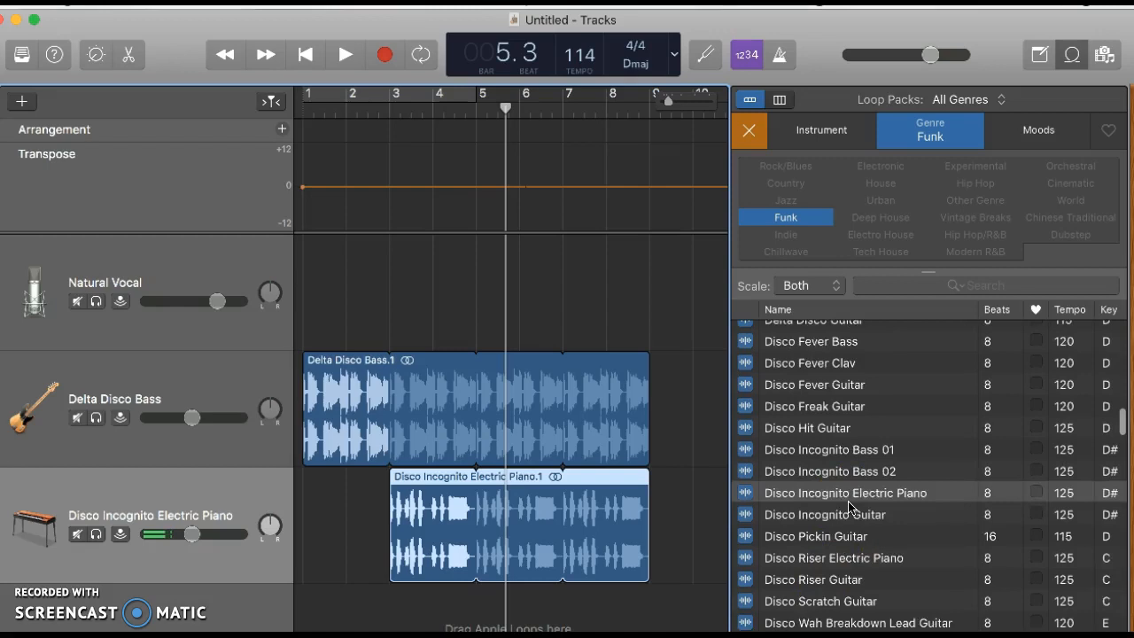
scroll(848, 506, "down", 10)
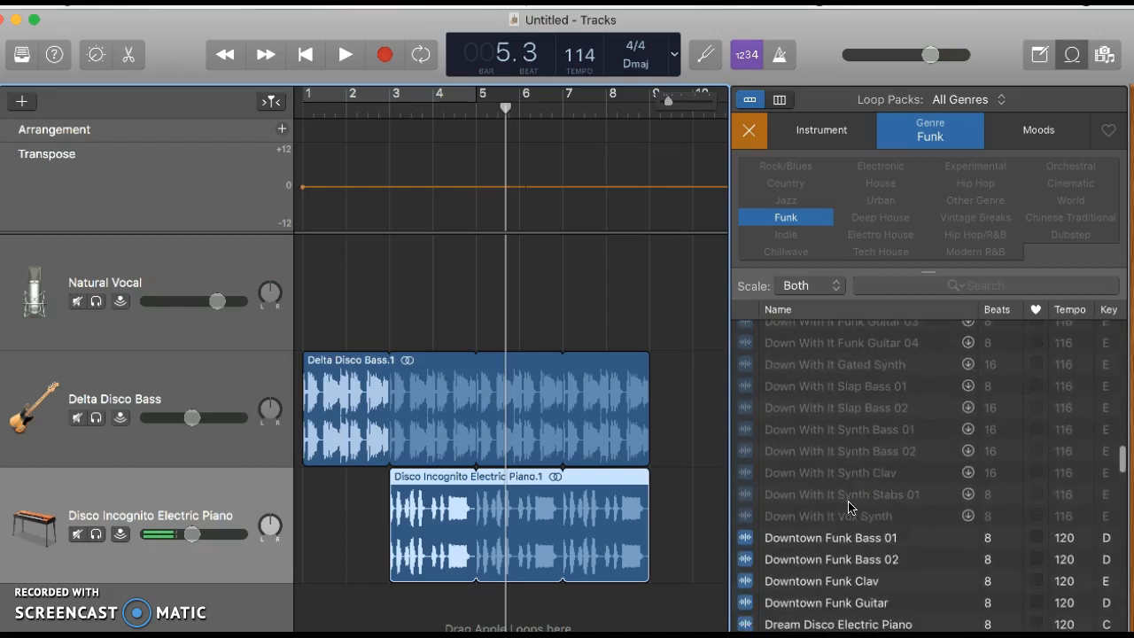
scroll(862, 475, "up", 20)
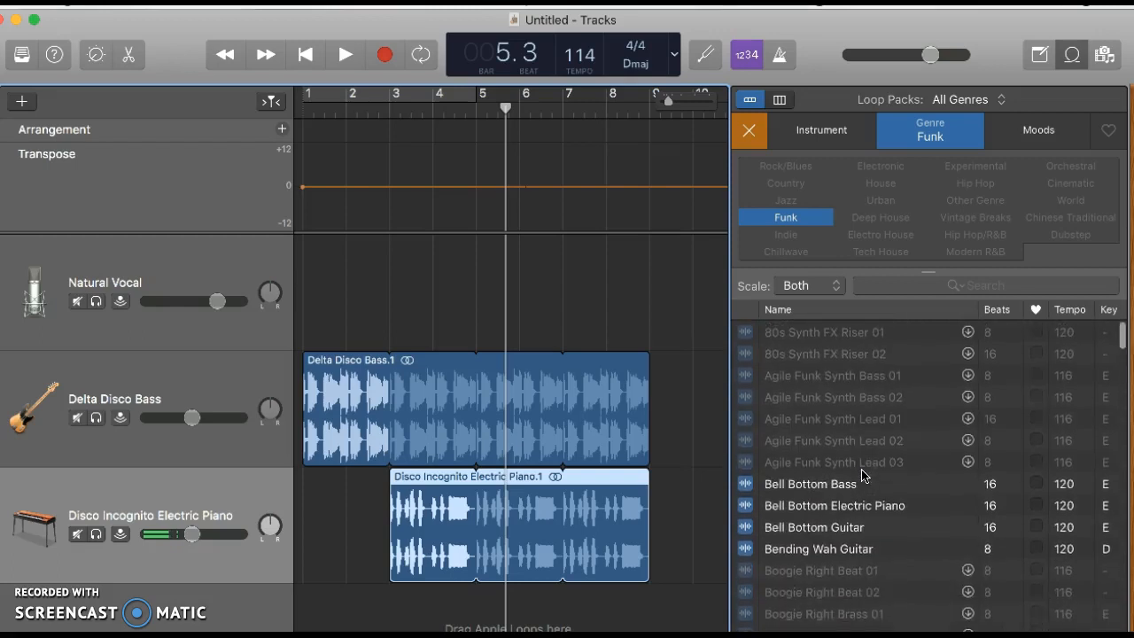
left_click(748, 133)
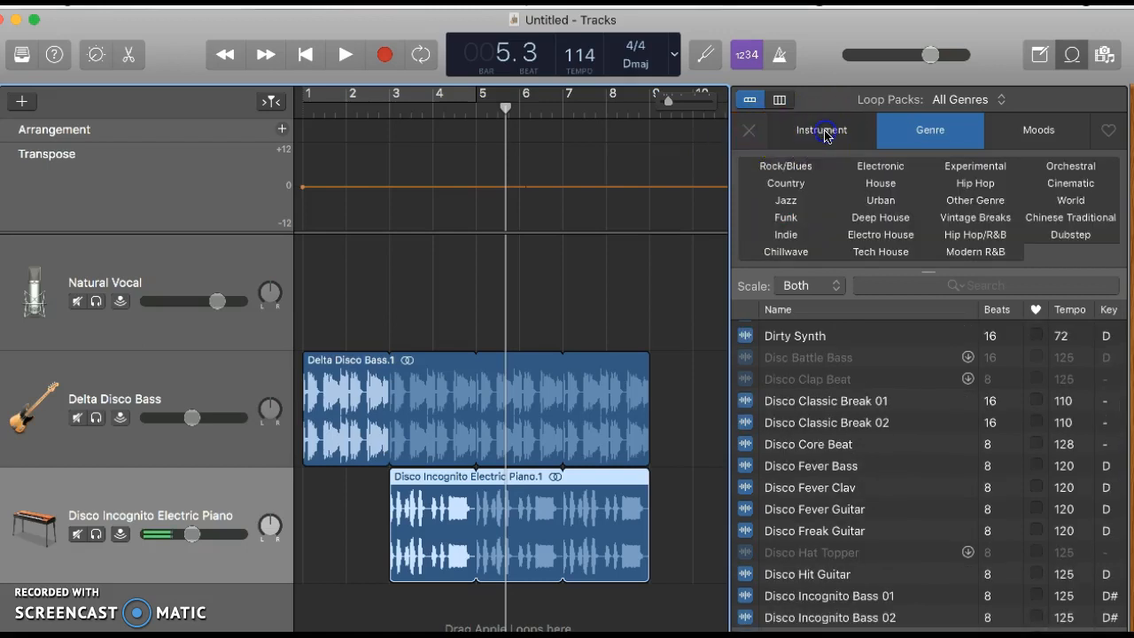
left_click(822, 131)
left_click(785, 183)
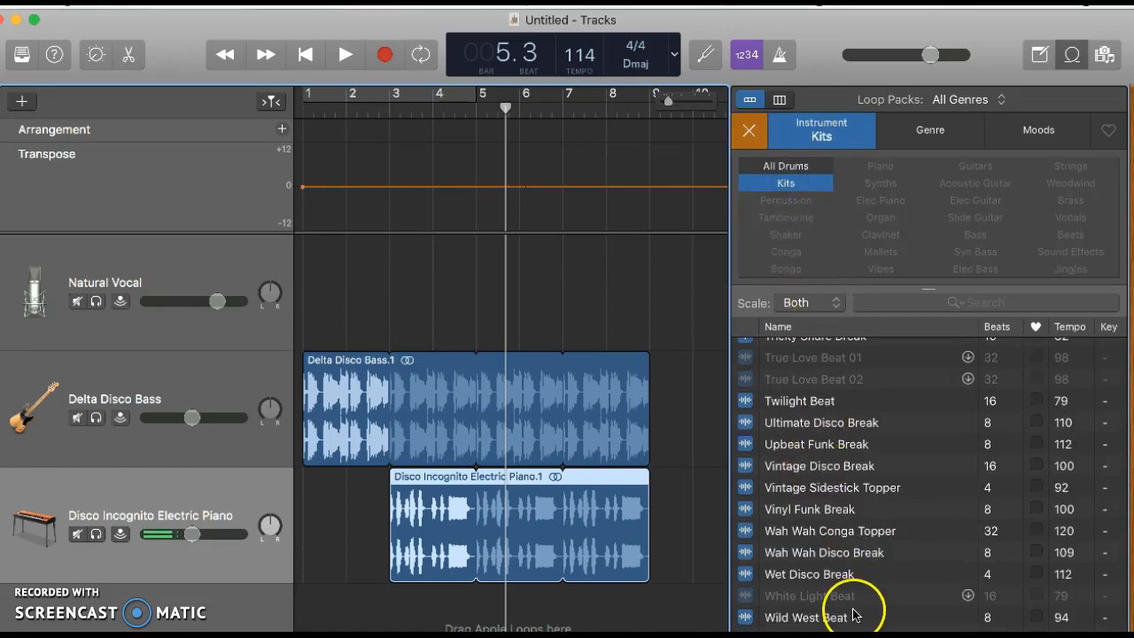
Preview the Upbeat Funk Break loop, add it on a new track at bar 5 and repeat it up to bar 9.
left_click(805, 446)
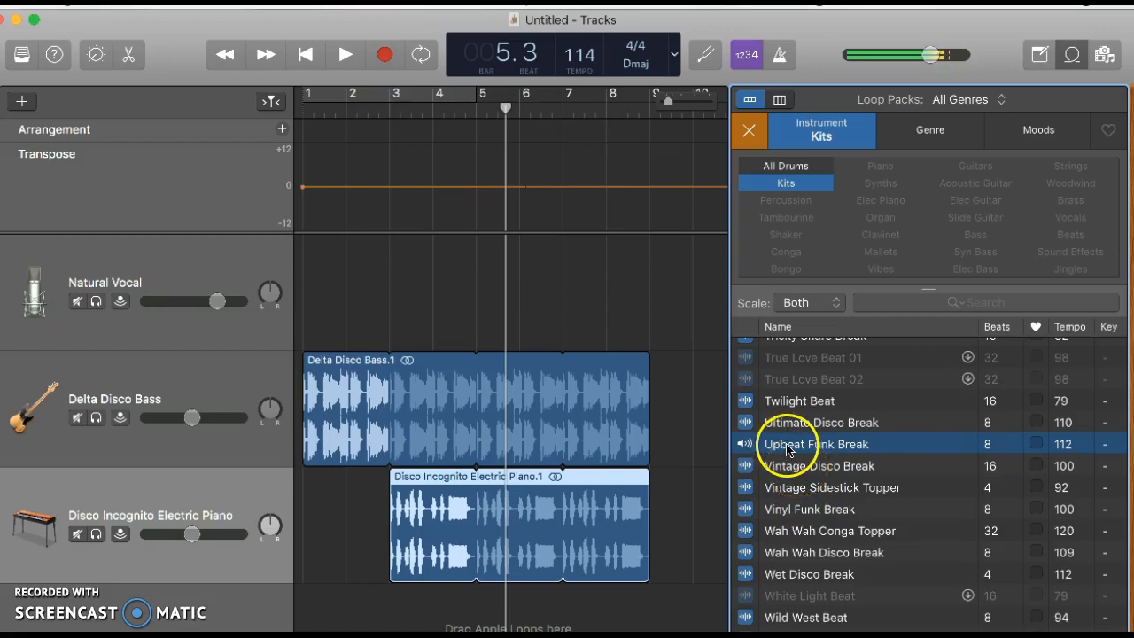
left_click_drag(785, 449, 478, 611)
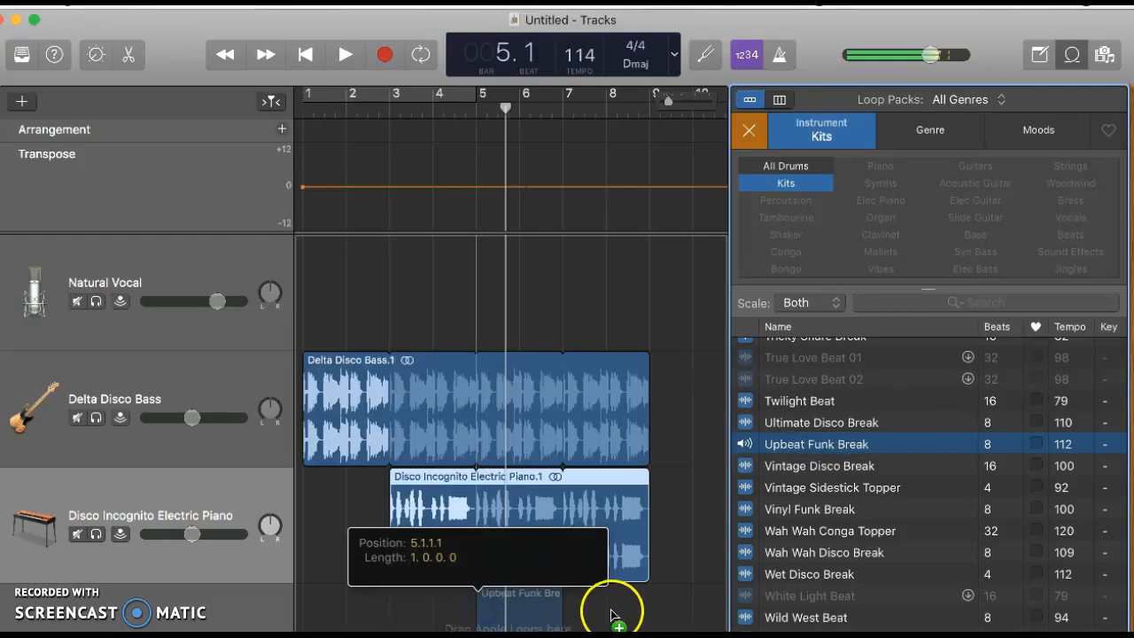
left_click_drag(611, 610, 632, 545)
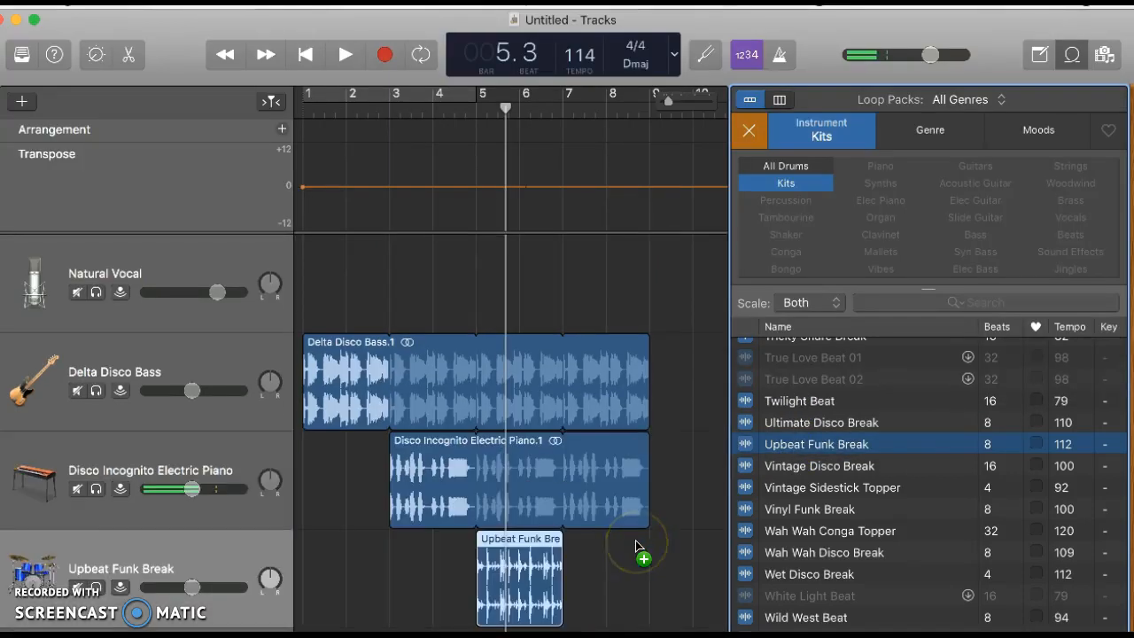
left_click(607, 571)
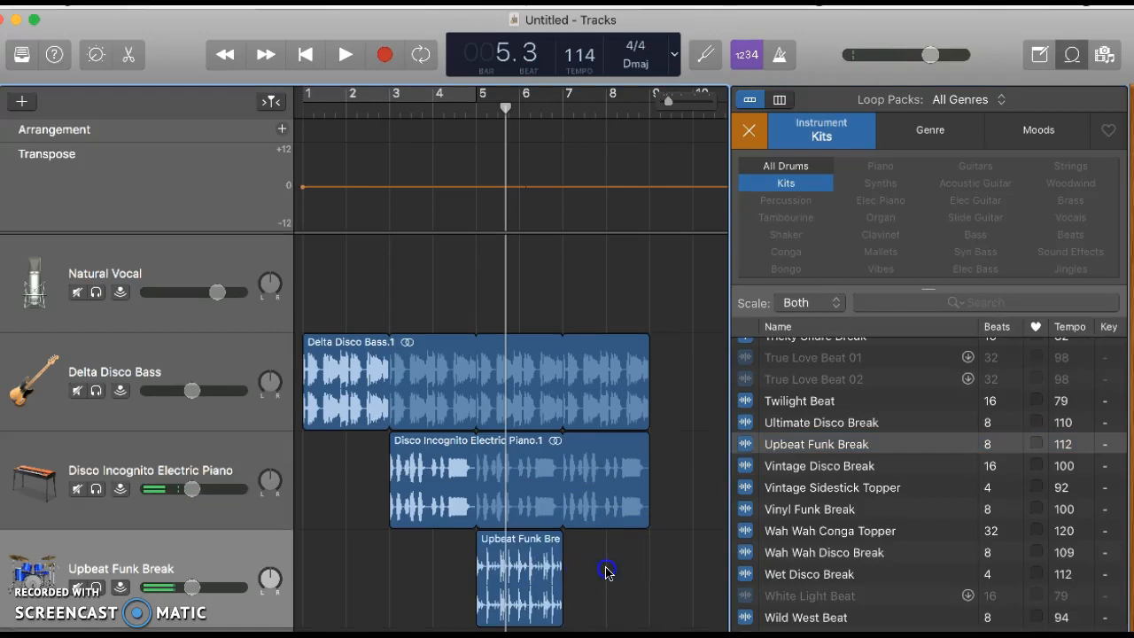
left_click_drag(561, 586, 652, 579)
Play the three layered loop tracks from the beginning through bar 9 and stop playback.
left_click(550, 181)
left_click_drag(505, 107, 263, 104)
left_click(344, 54)
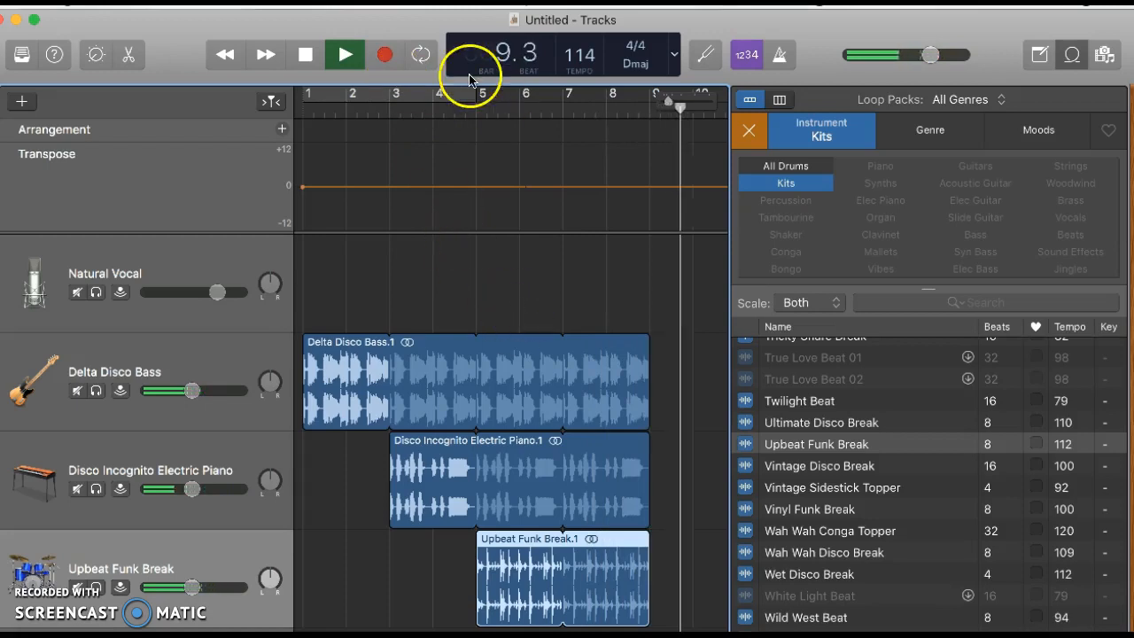
left_click(322, 53)
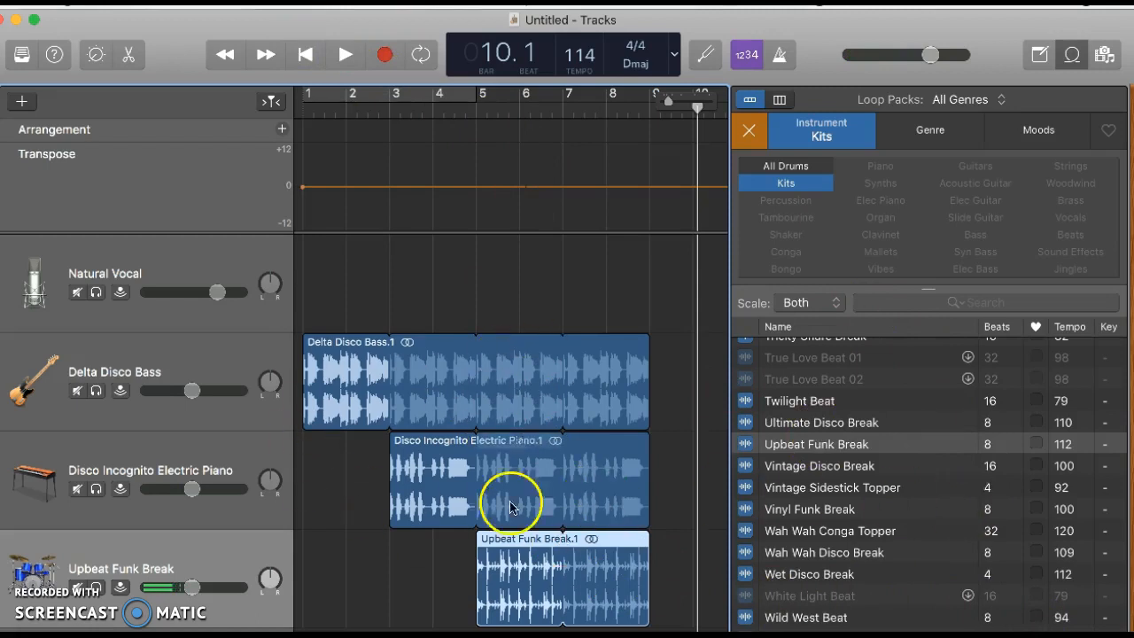
Zoom the timeline out to show about 20 bars and return the playhead to bar 1.
left_click_drag(698, 108, 434, 75)
scroll(552, 212, "left", 4)
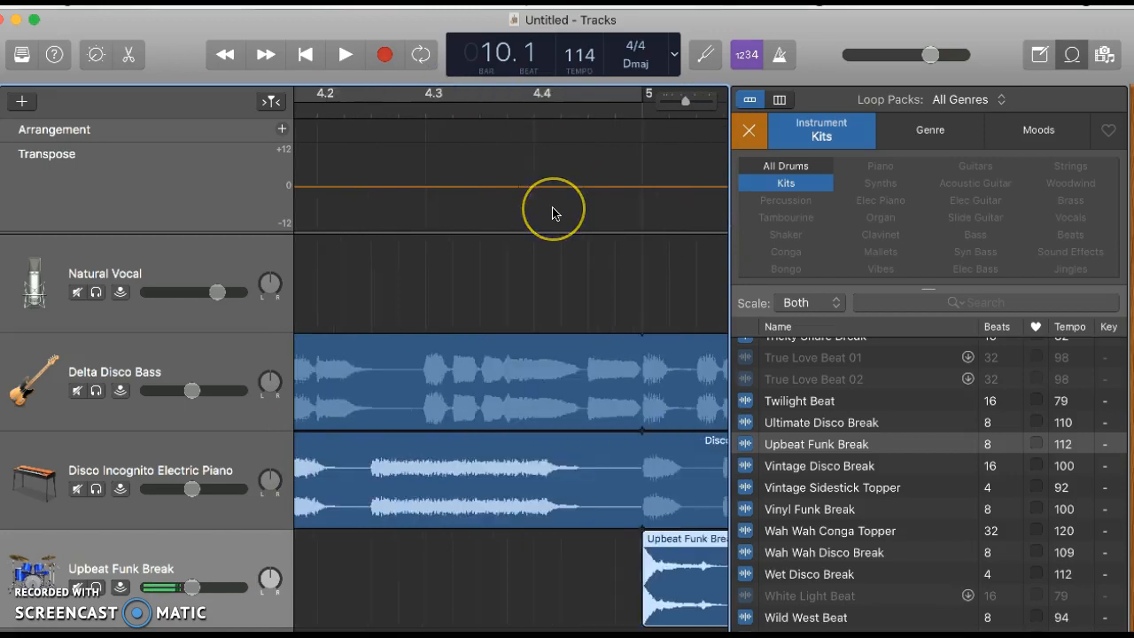
scroll(553, 212, "left", 10)
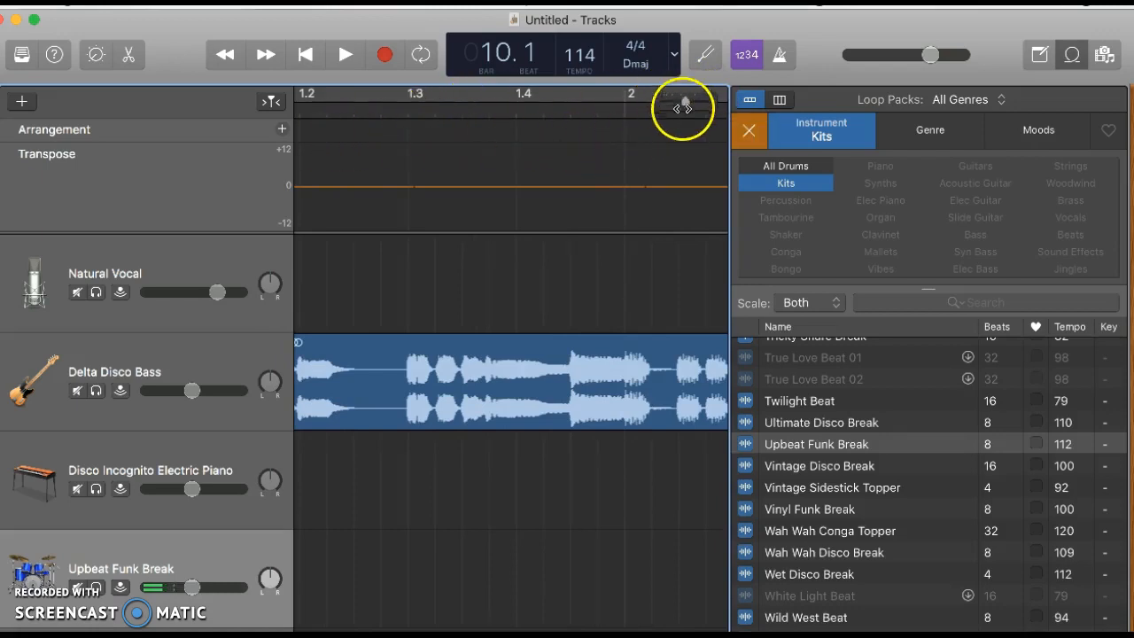
left_click_drag(687, 103, 661, 104)
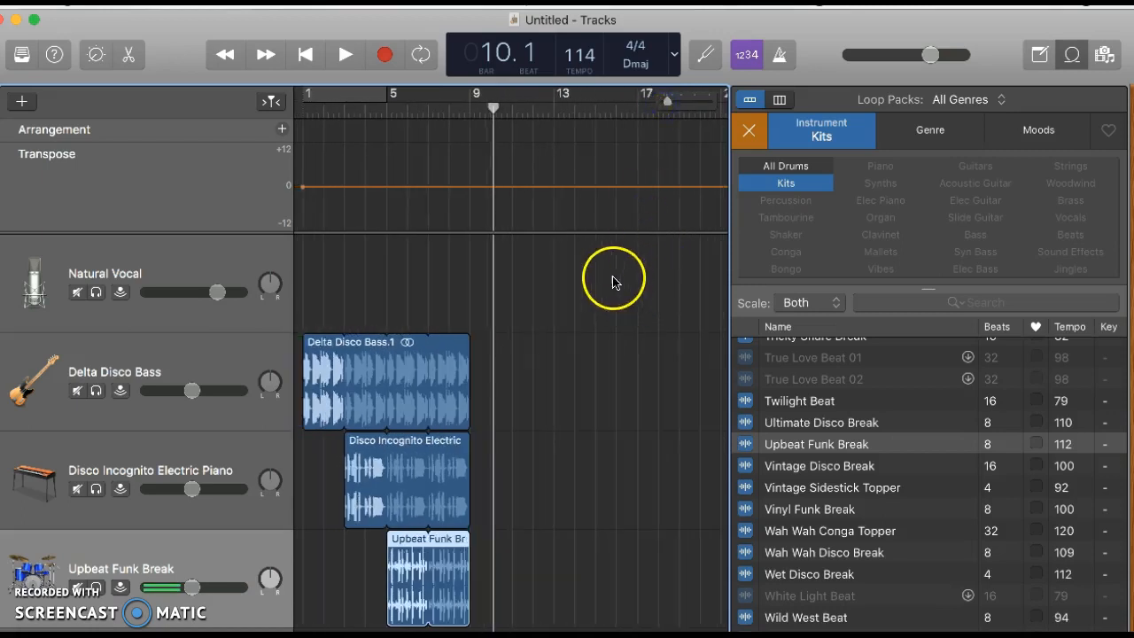
left_click_drag(494, 131, 280, 125)
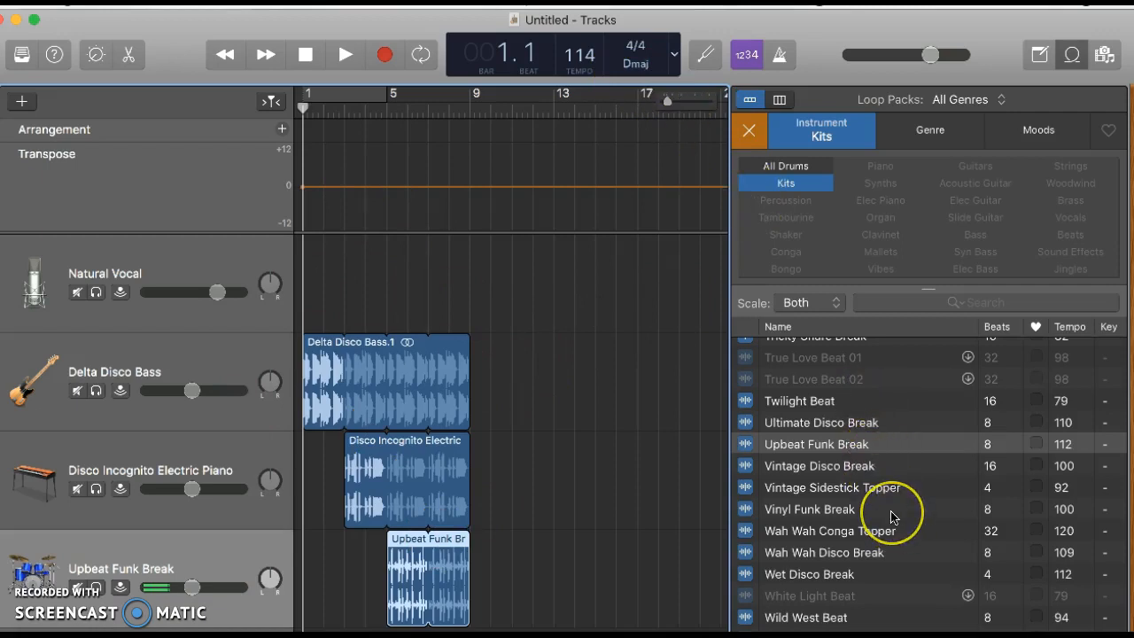
scroll(892, 518, "up", 1)
scroll(890, 517, "up", 3)
scroll(927, 540, "down", 1)
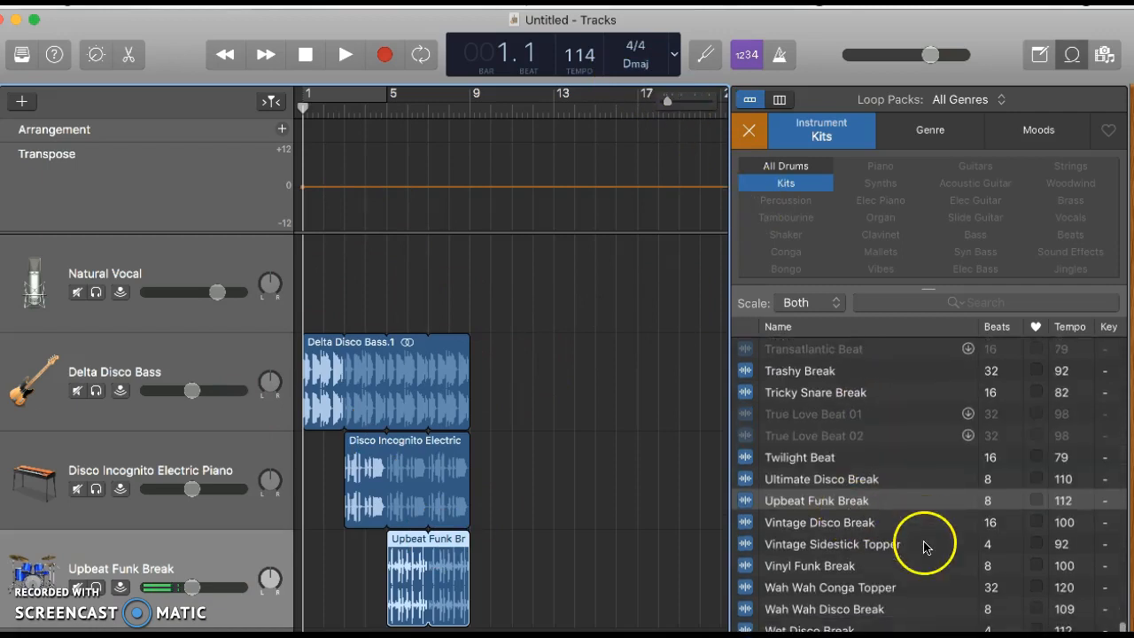
scroll(1001, 510, "up", 1)
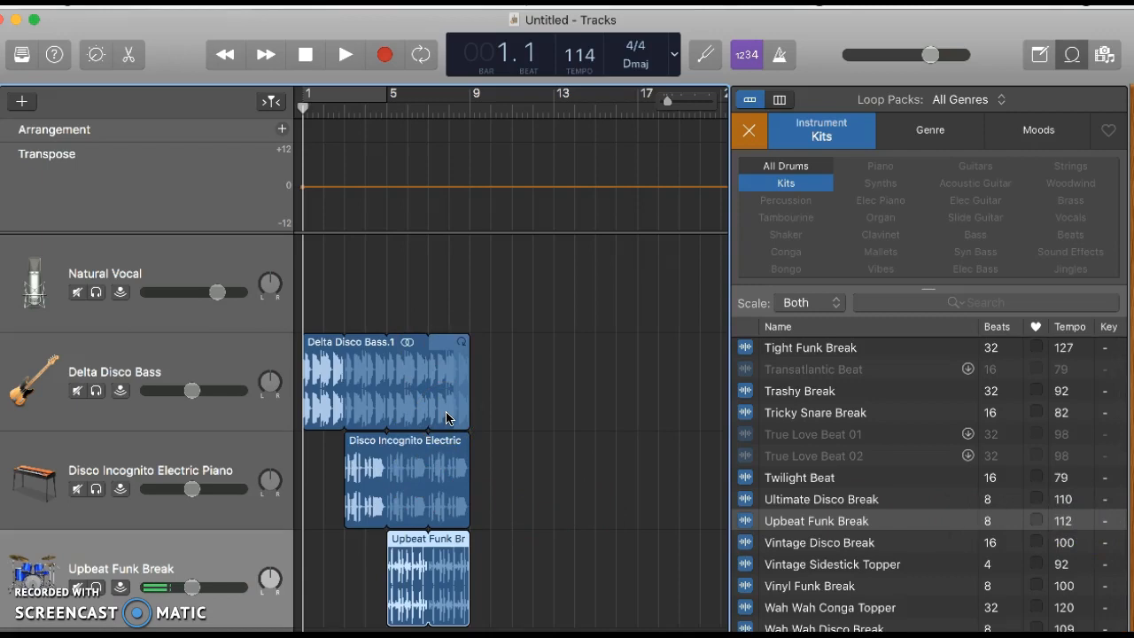
Set the project tempo to 120 and play the arrangement from bar 1 to hear it.
double_click(581, 60)
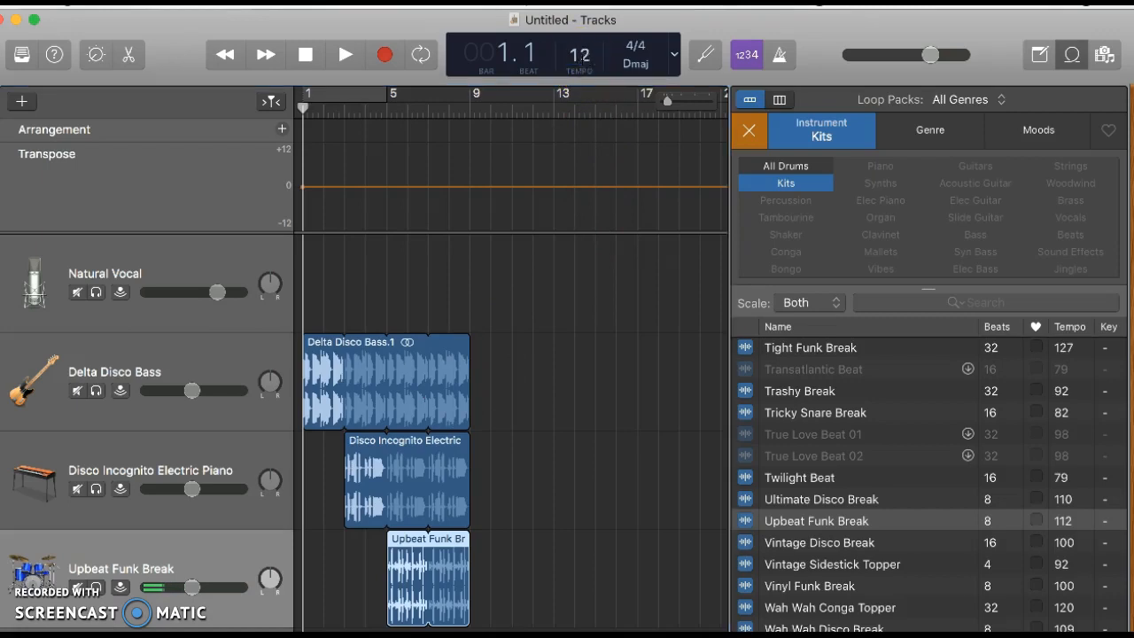
left_click(345, 53)
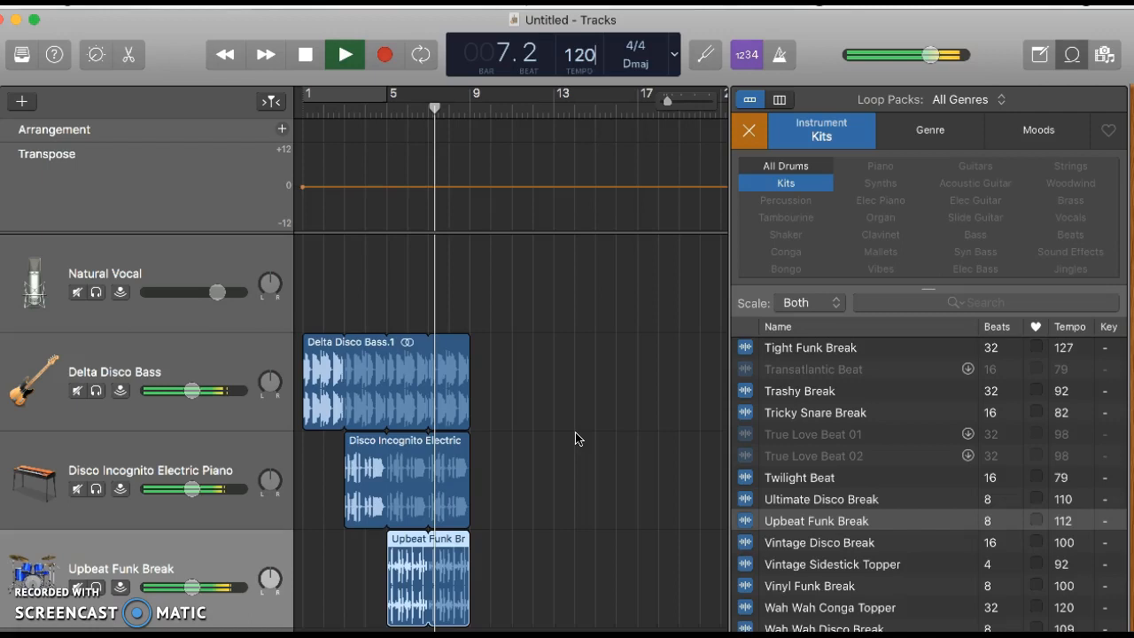
left_click(306, 59)
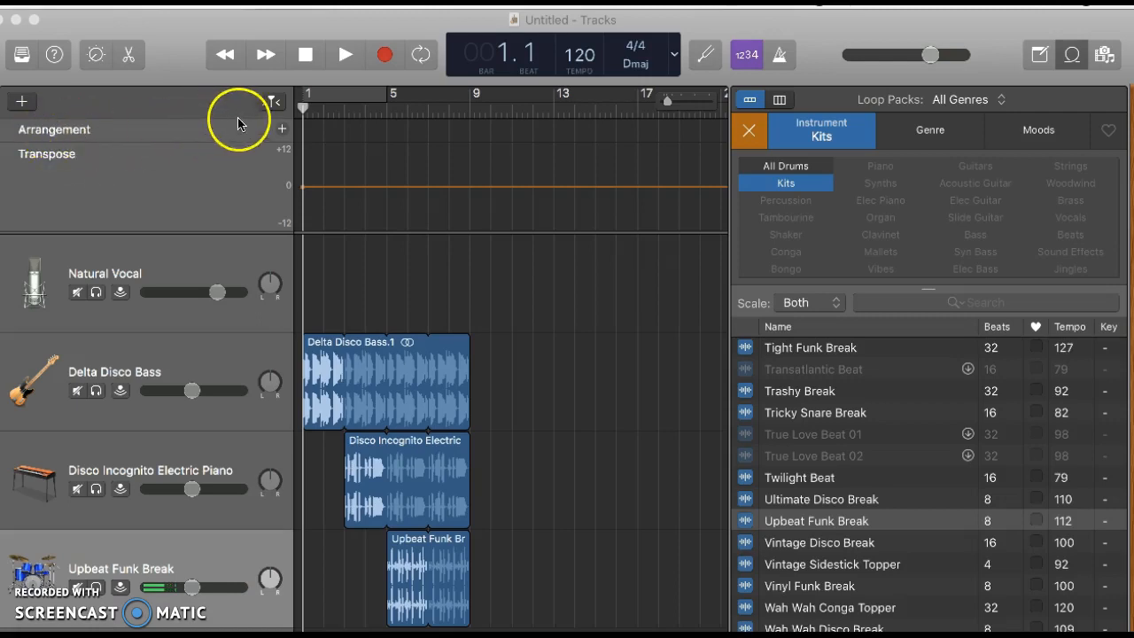
Add an Intro arrangement marker over bars 1 to 9 and check its section name options, leaving it as Intro.
left_click(282, 131)
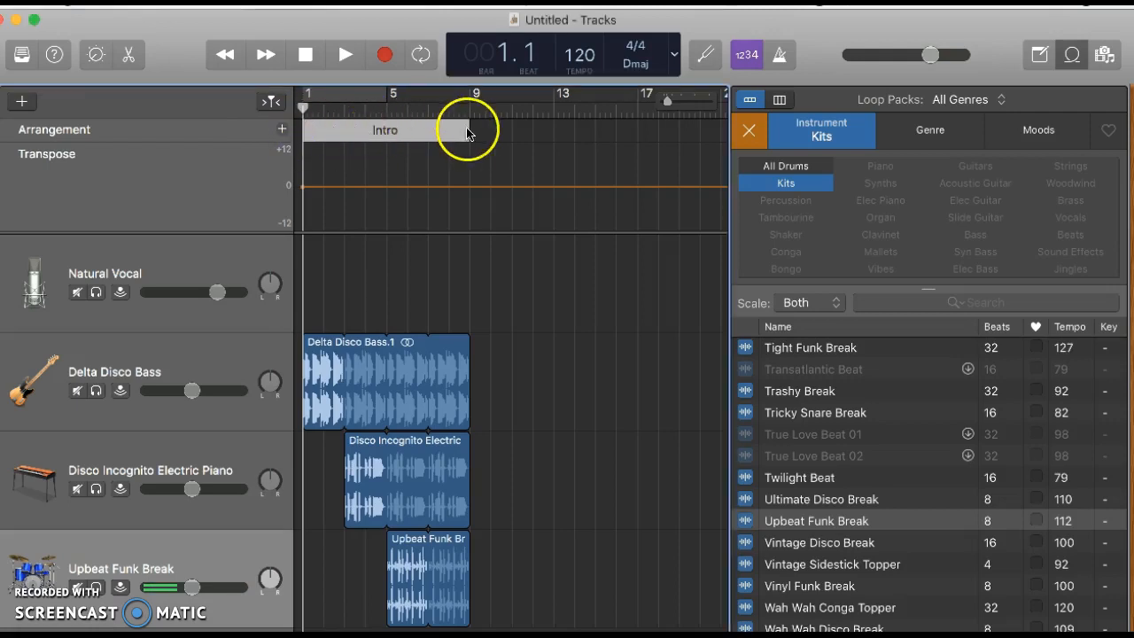
left_click(392, 133)
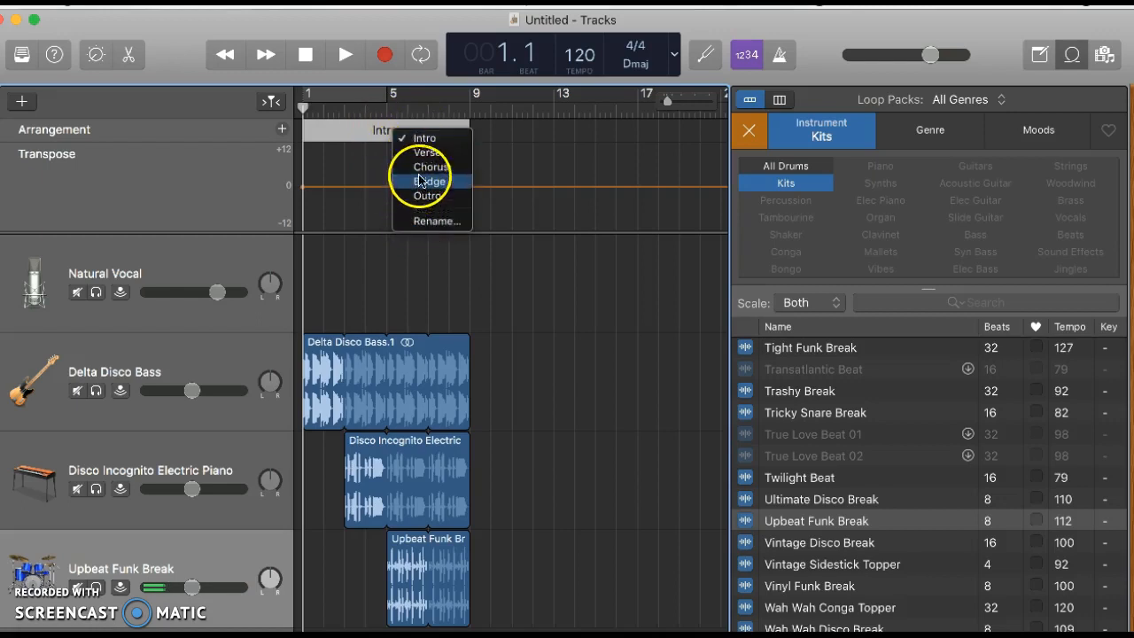
left_click(355, 131)
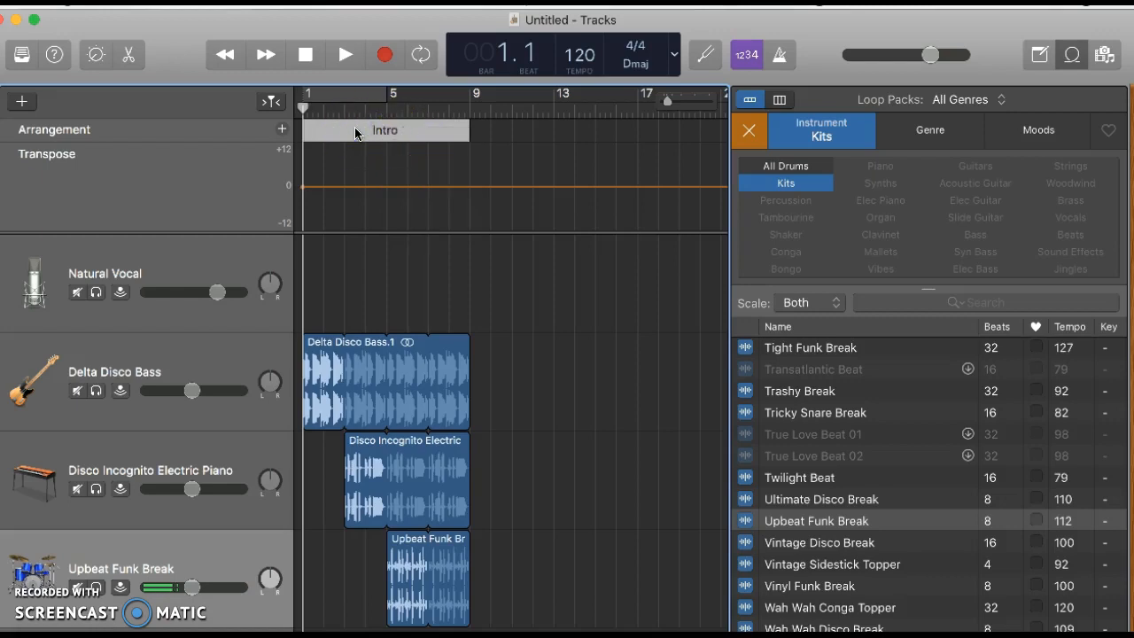
left_click(444, 262)
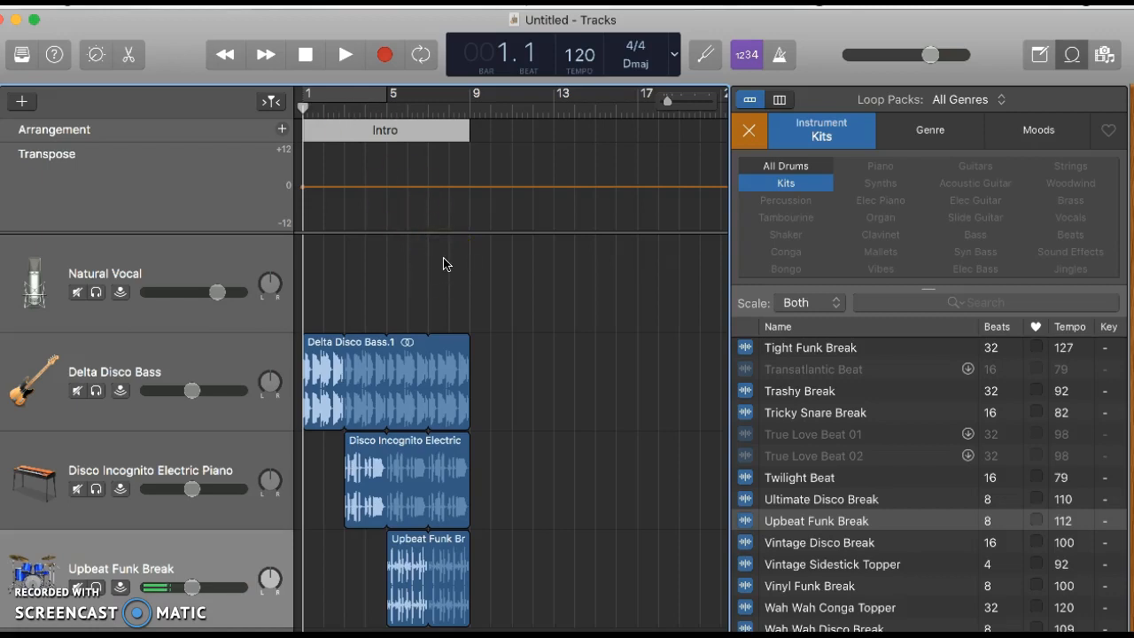